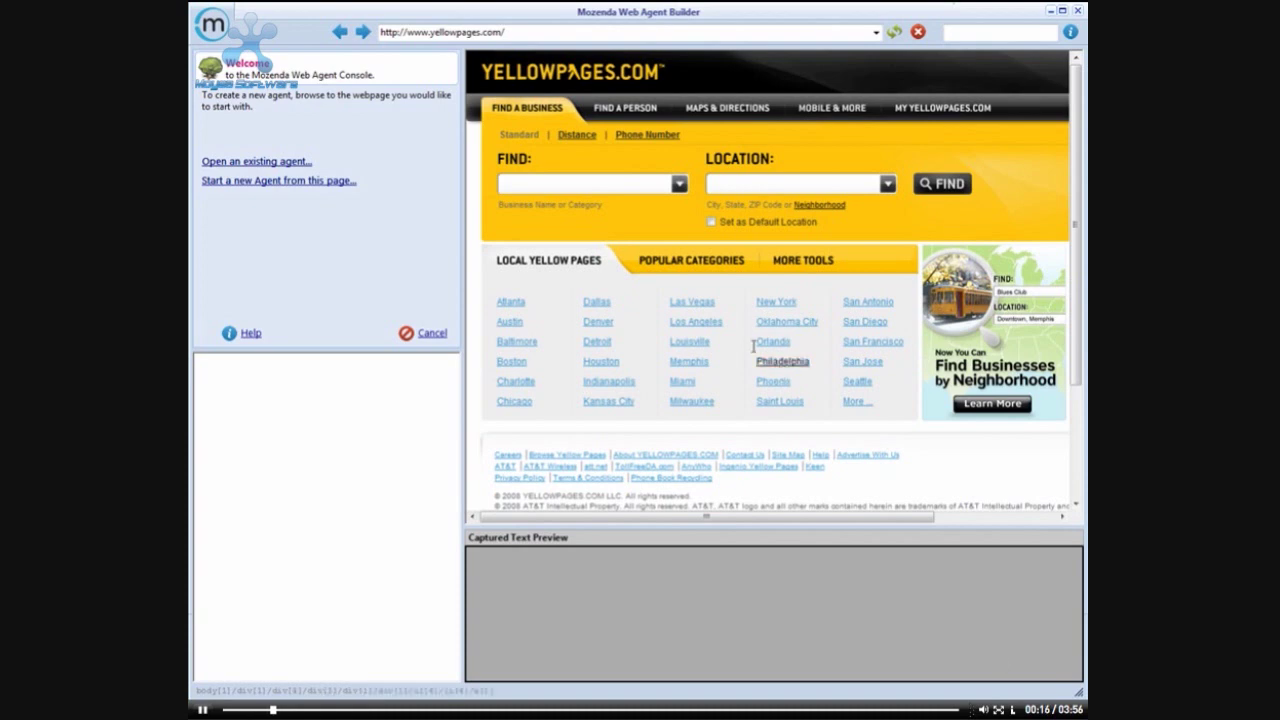
Start a new agent on the YellowPages page with 'chiropractor' as the FIND text
left_click(312, 181)
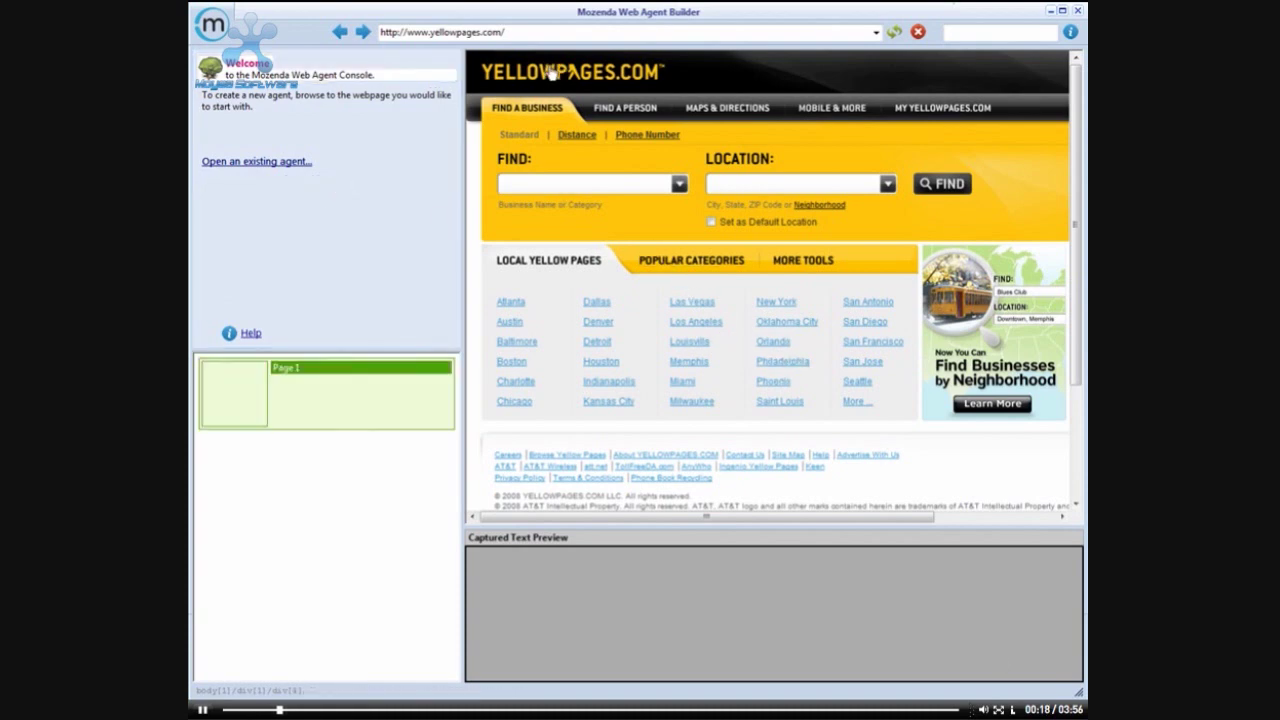
left_click(537, 186)
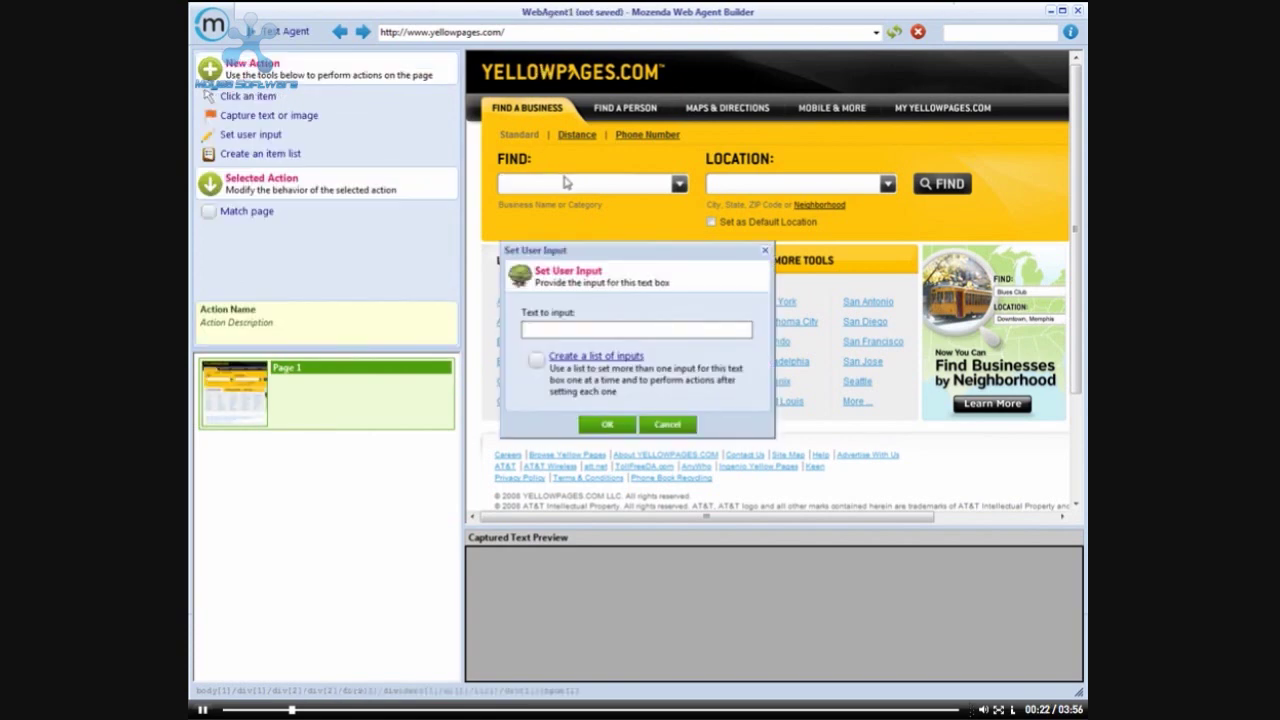
type("chiropractor")
key("Return")
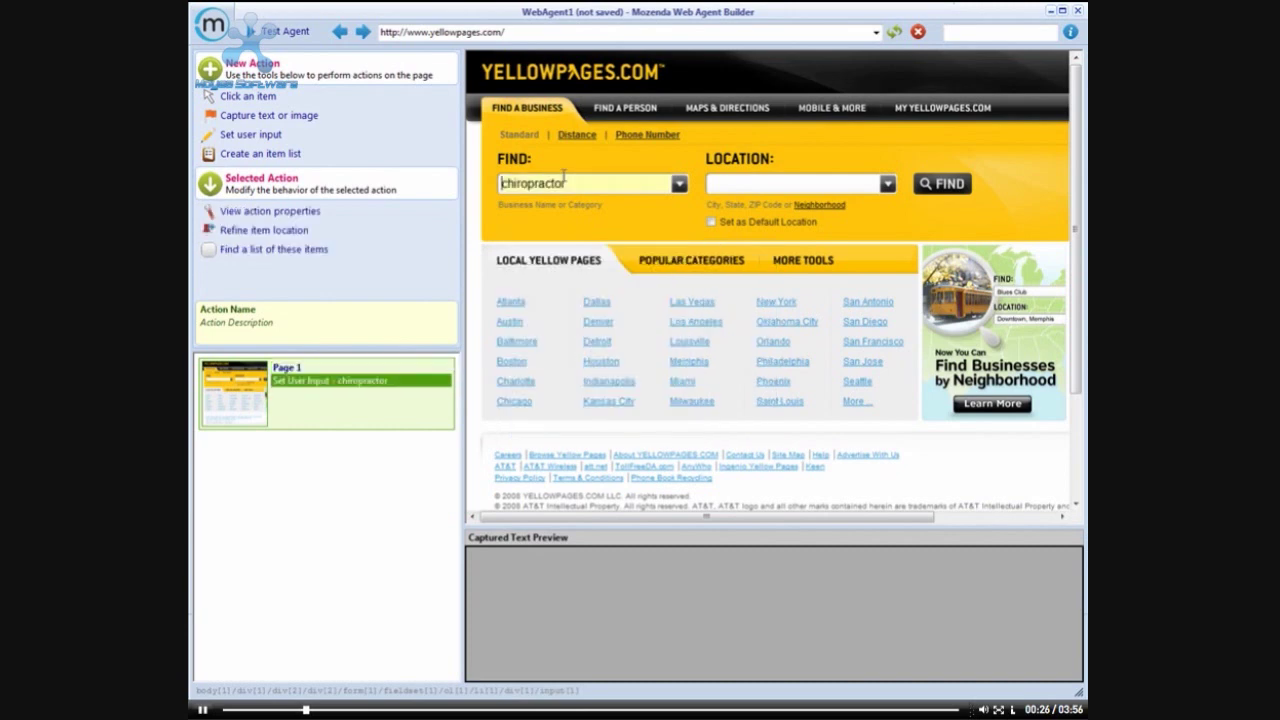
Set the LOCATION text to 84097 and submit the search
left_click(783, 186)
type("84097")
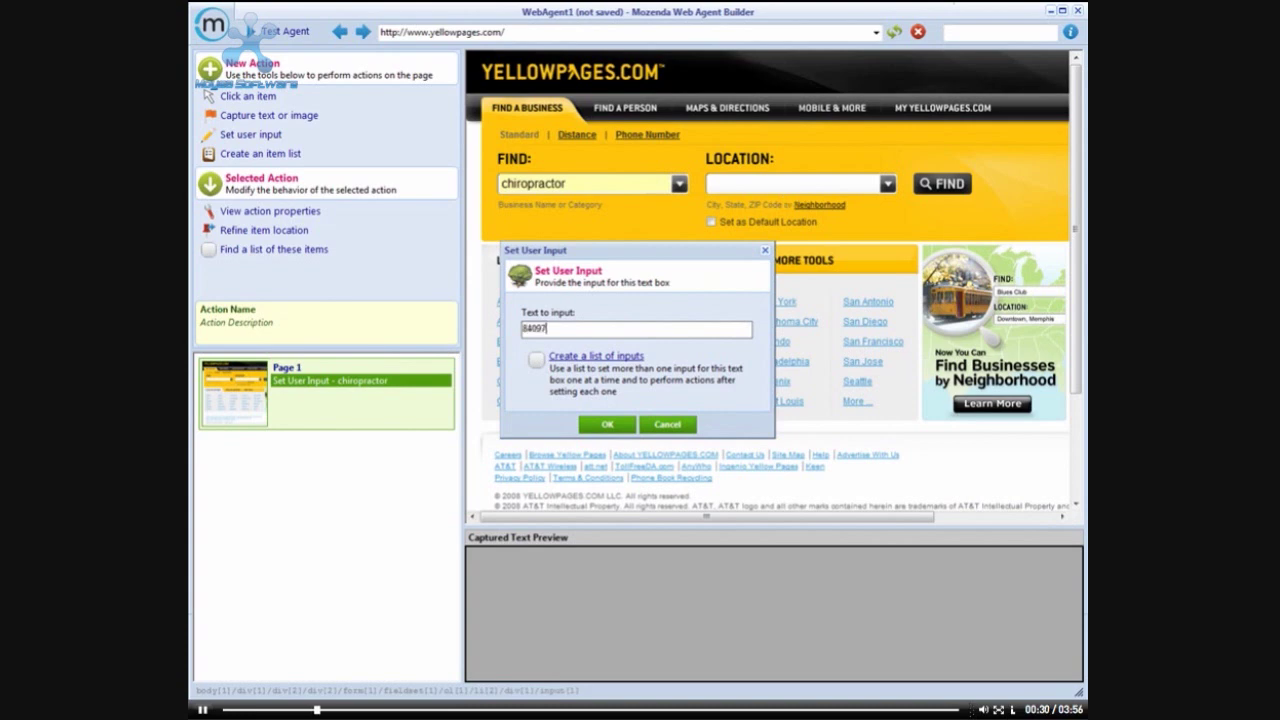
key("Return")
left_click(953, 185)
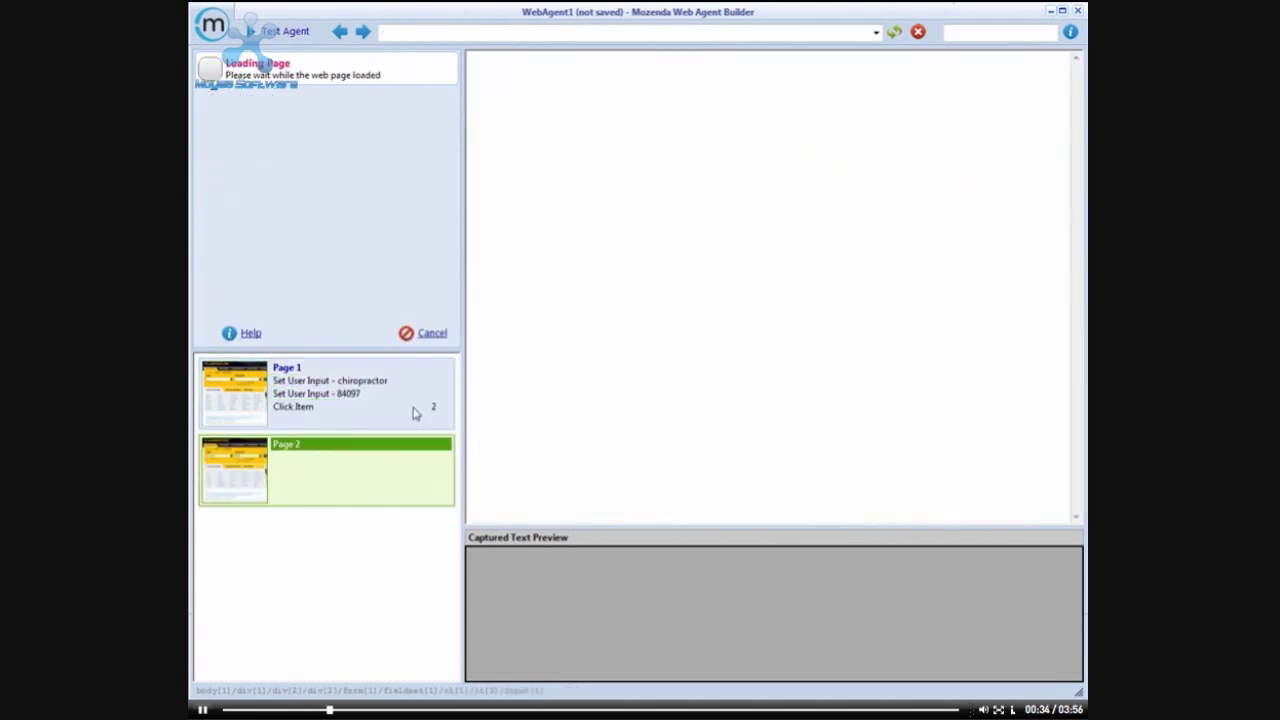
Select Page 1's Click Item action so the 84097 chiropractor results load as Page 2
left_click(300, 410)
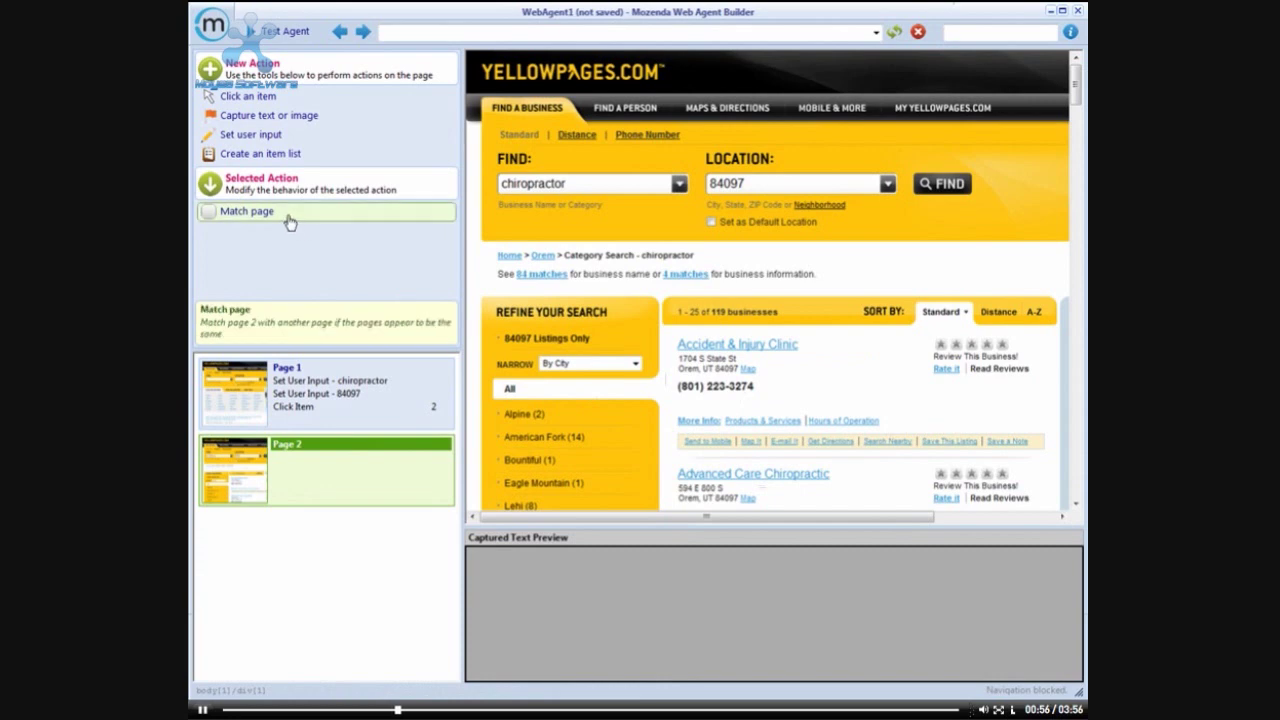
Build the Clinics item list from Accident & Injury Clinic and Advanced Care Chiropractic
left_click(252, 154)
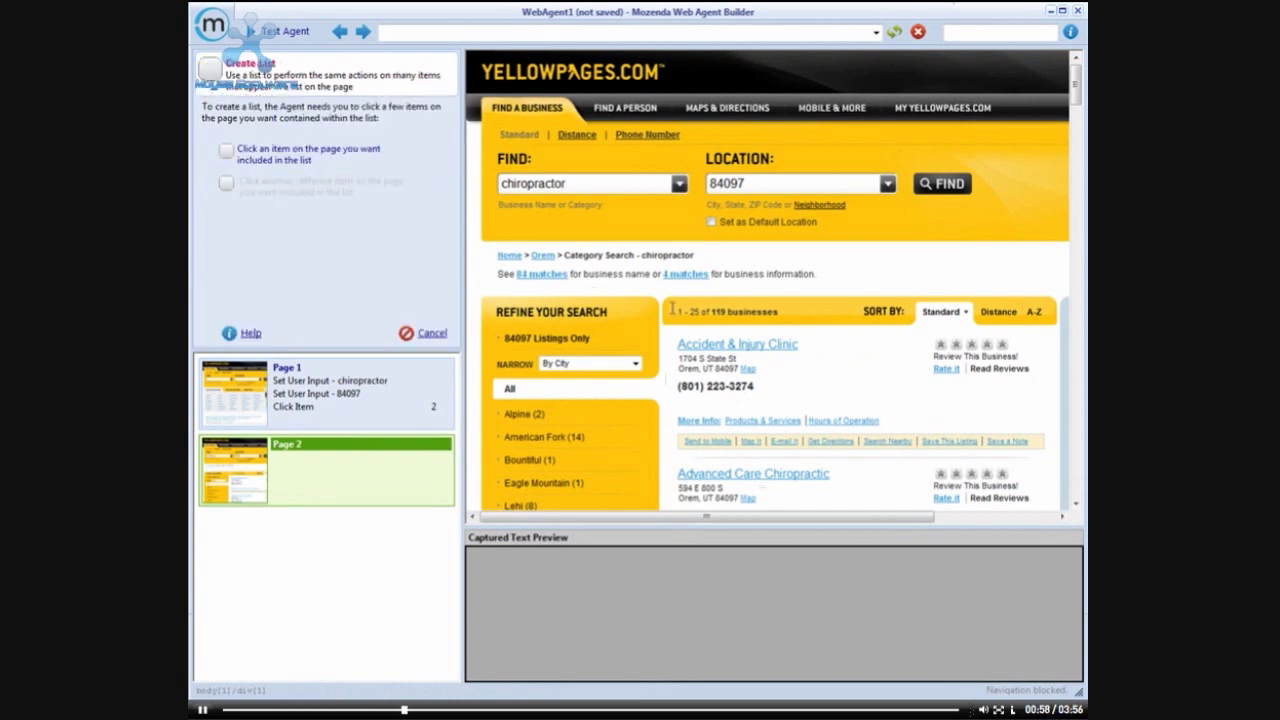
left_click(705, 346)
left_click_drag(1076, 100, 1077, 124)
left_click(720, 201)
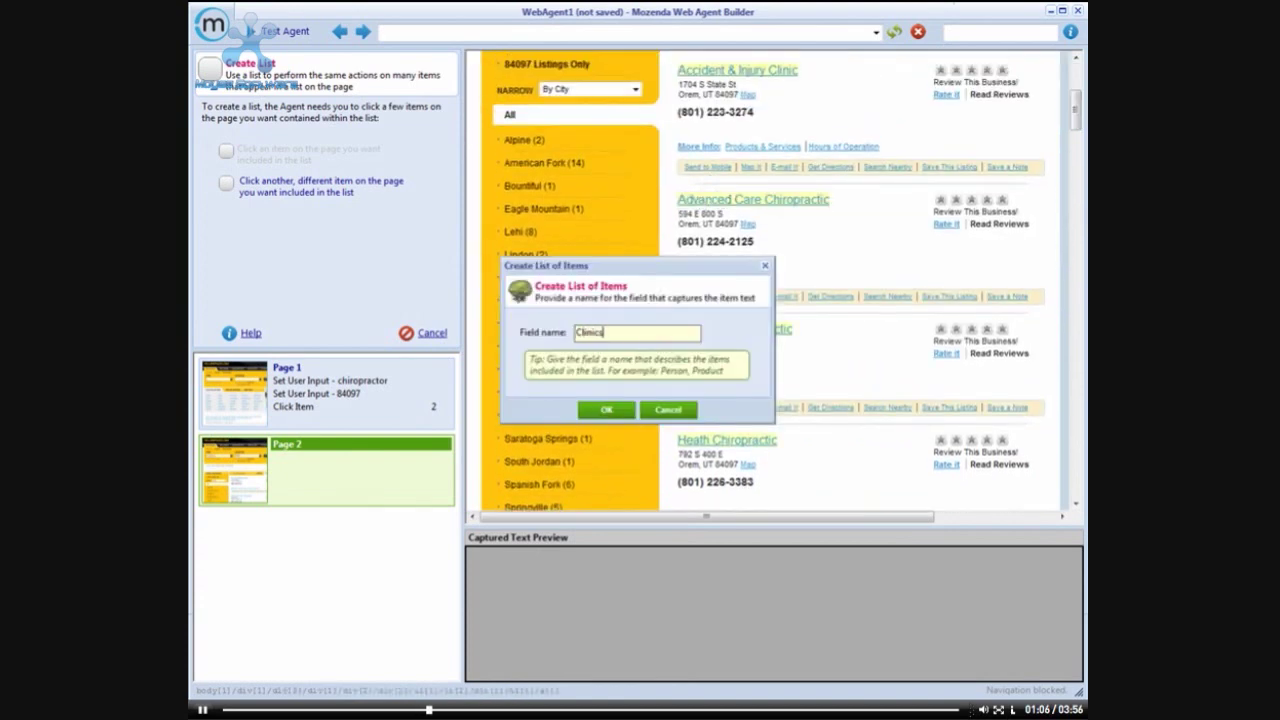
key("Return")
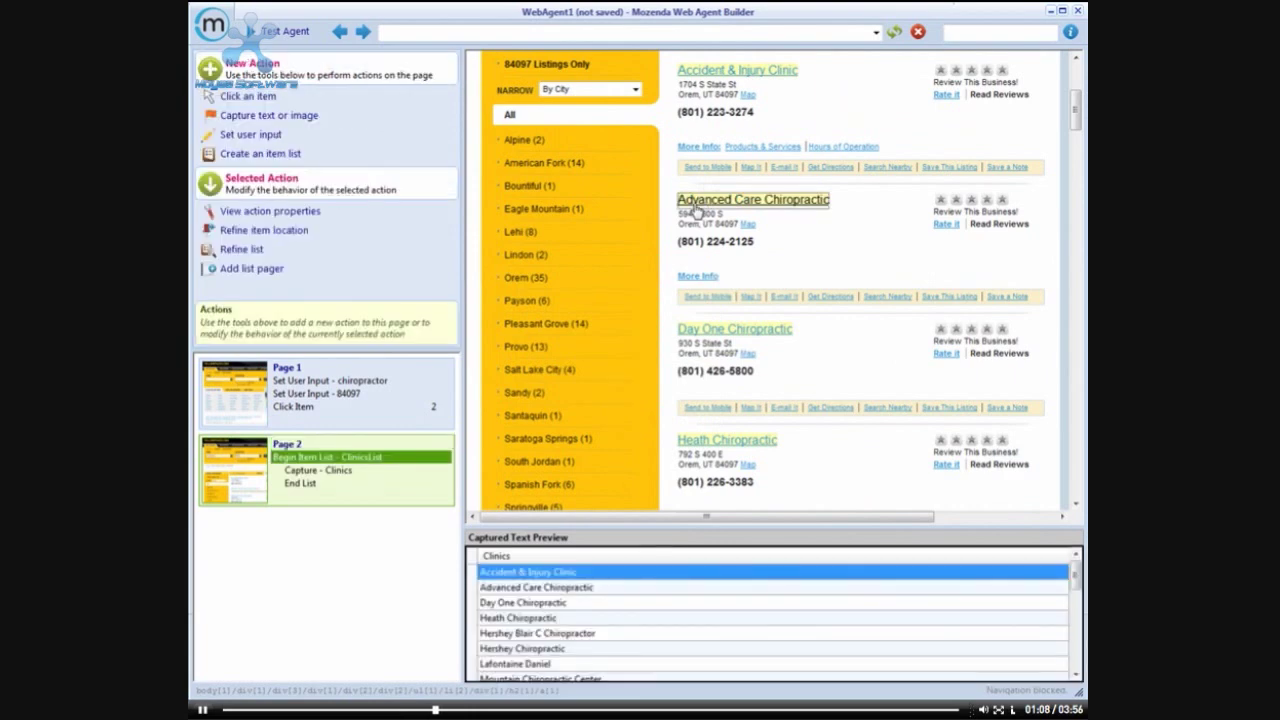
left_click_drag(1076, 108, 1076, 466)
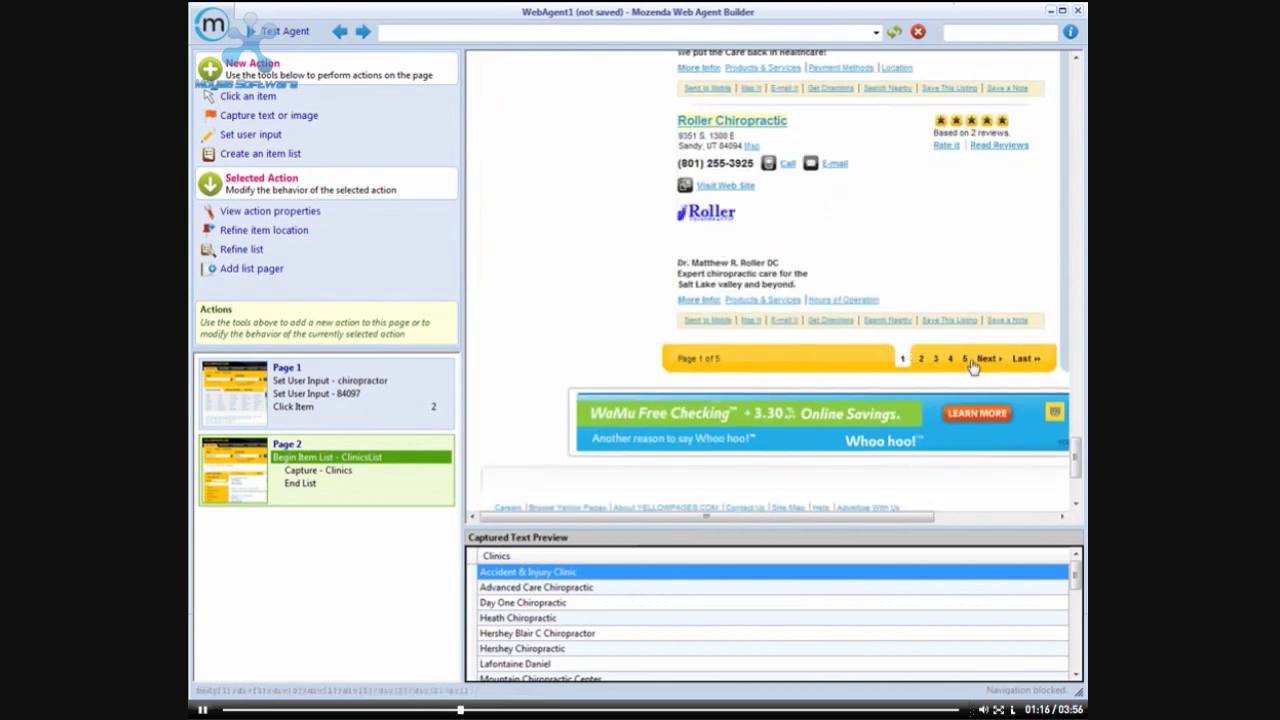
Add a list pager to ClinicsList that follows the Next link
left_click(310, 269)
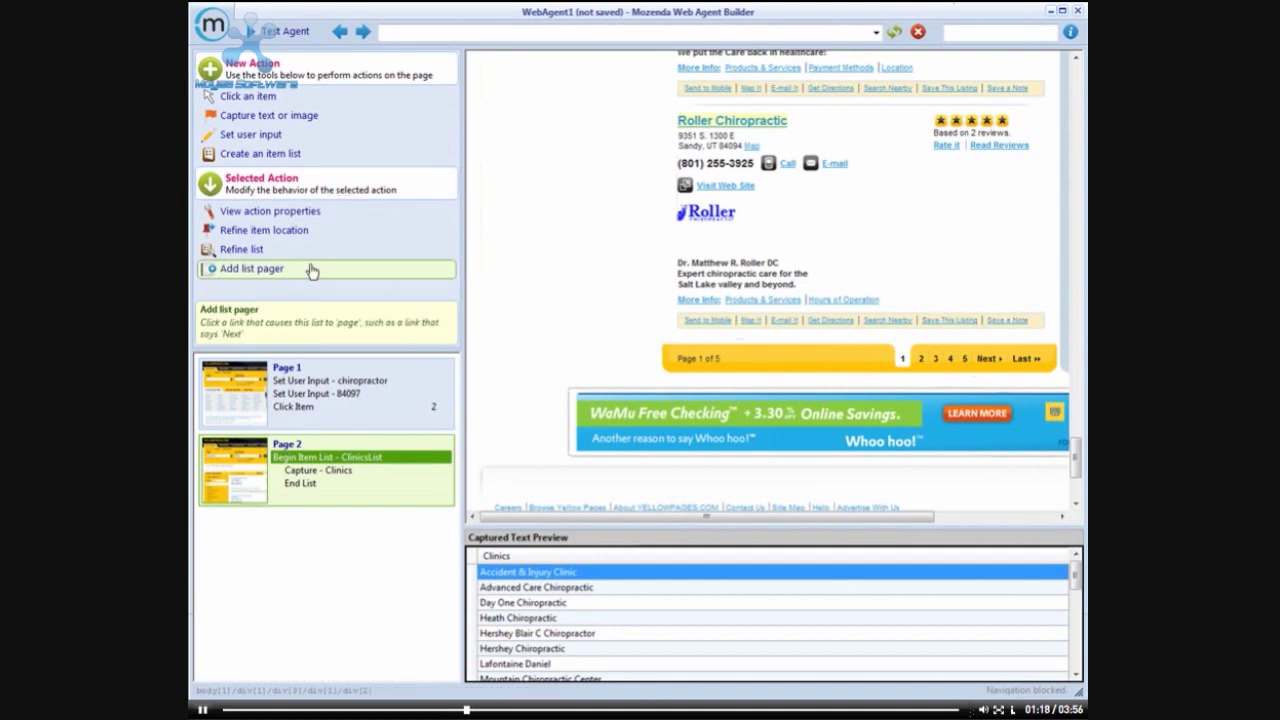
left_click(268, 273)
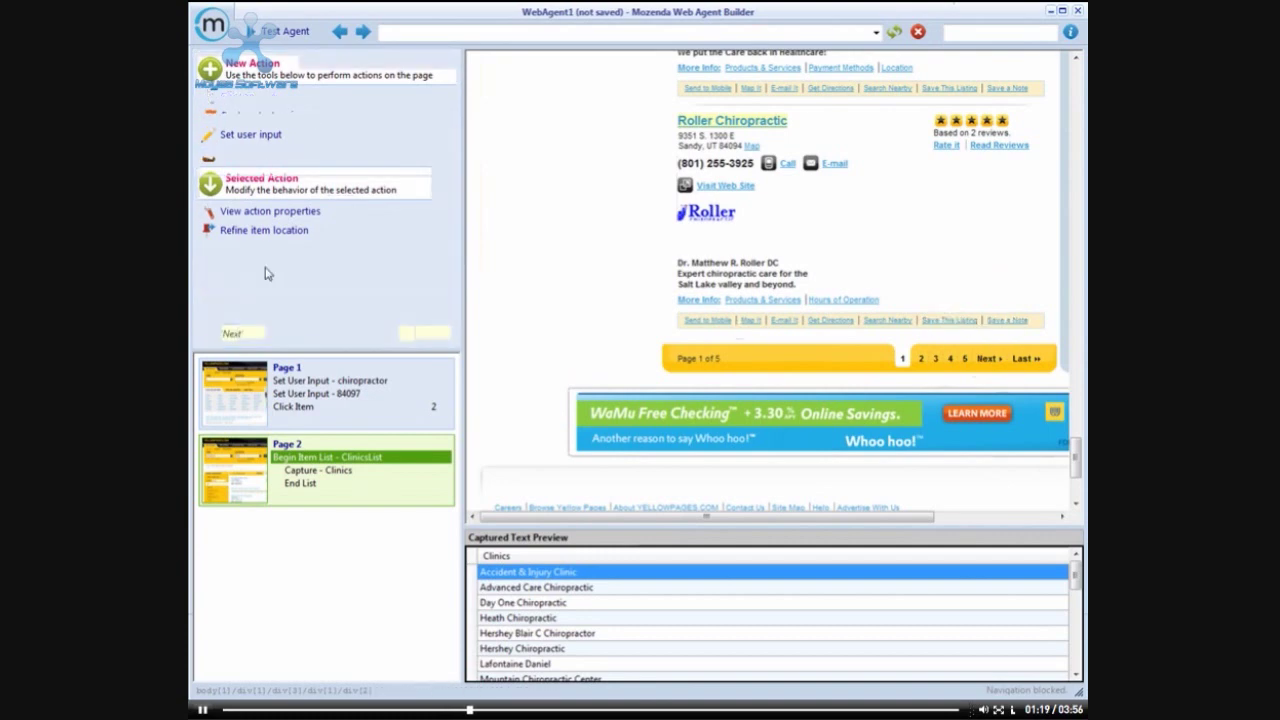
left_click(990, 360)
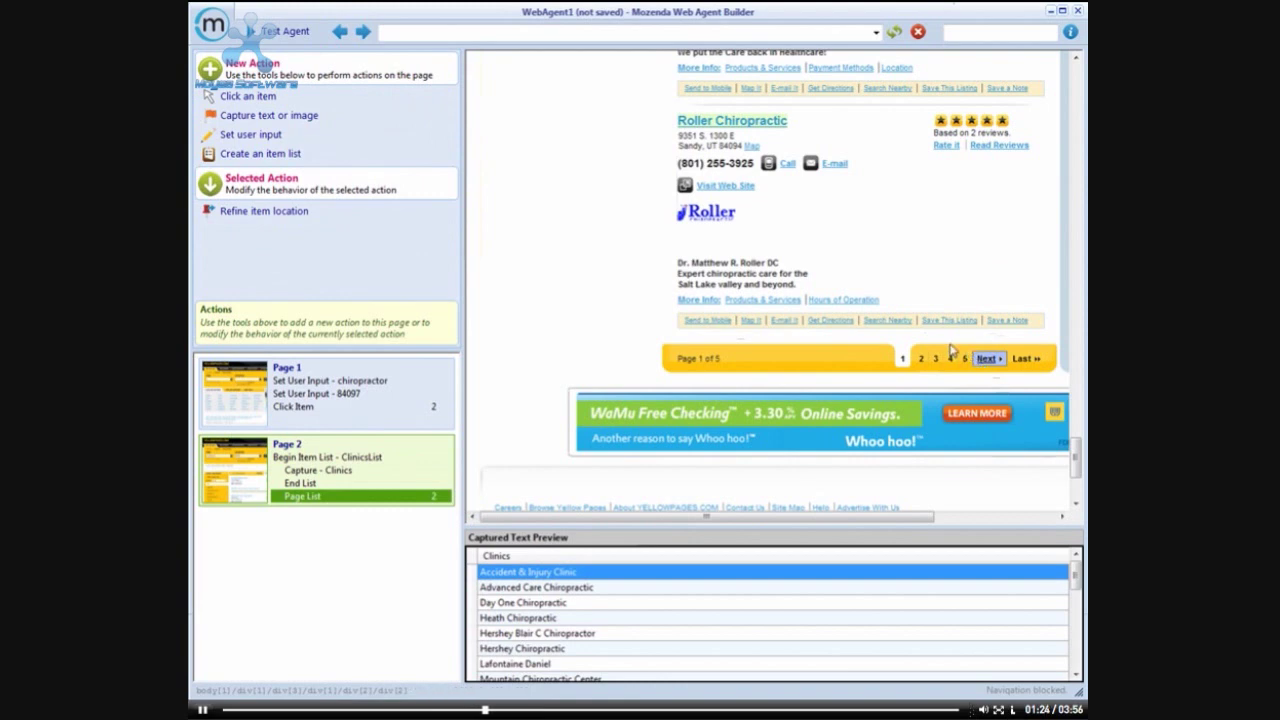
left_click_drag(1078, 458, 1075, 95)
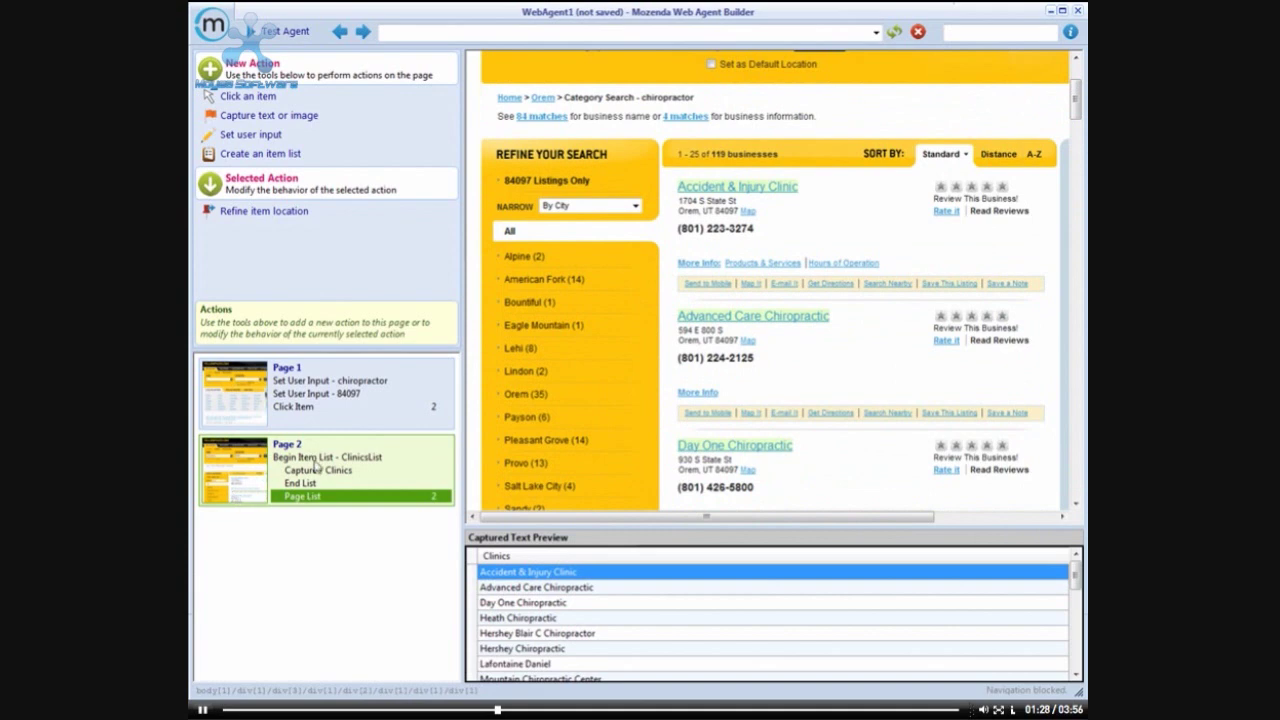
left_click(311, 459)
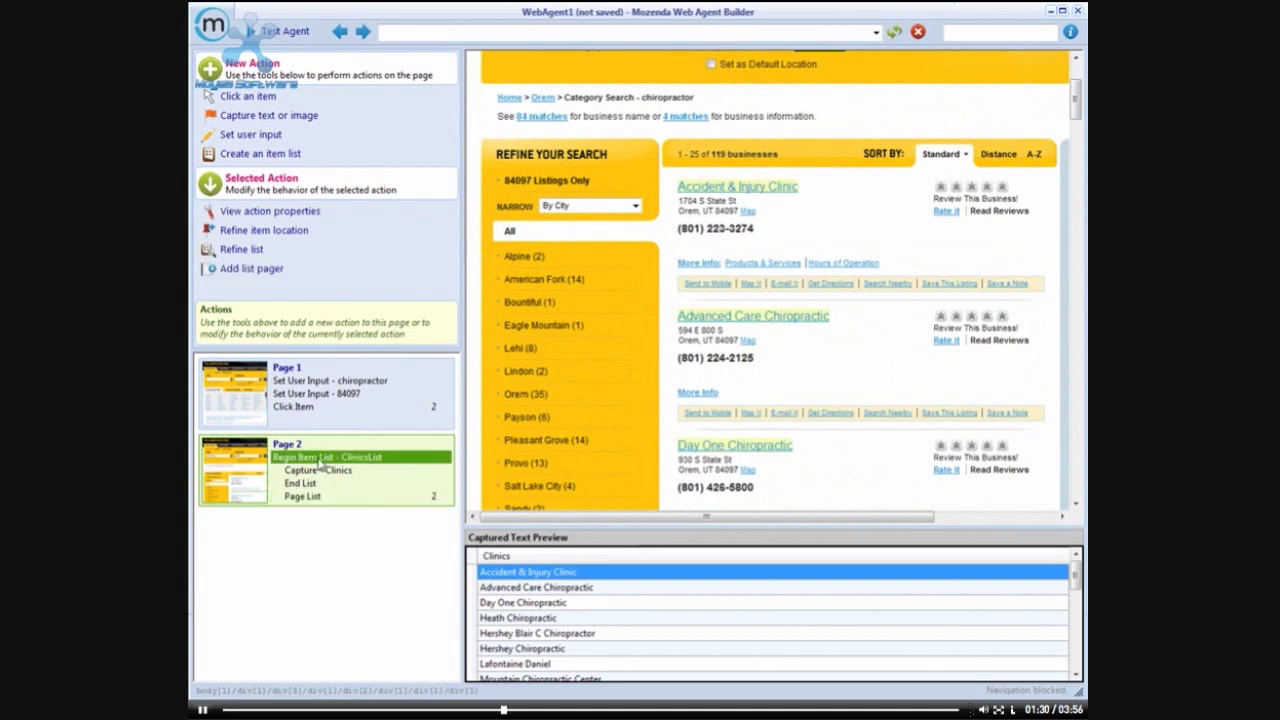
Open Accident & Injury Clinic's detail page, capture its name as ClinicName, and select the address line
left_click(714, 197)
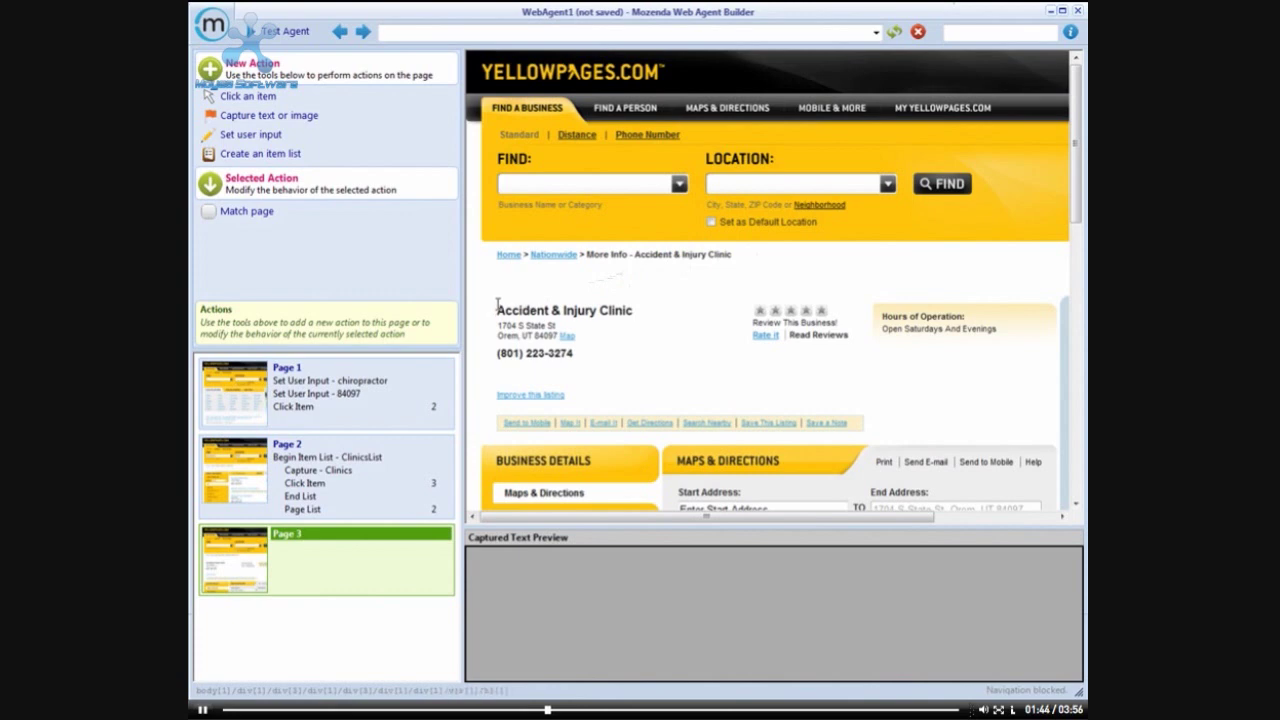
left_click_drag(497, 310, 628, 310)
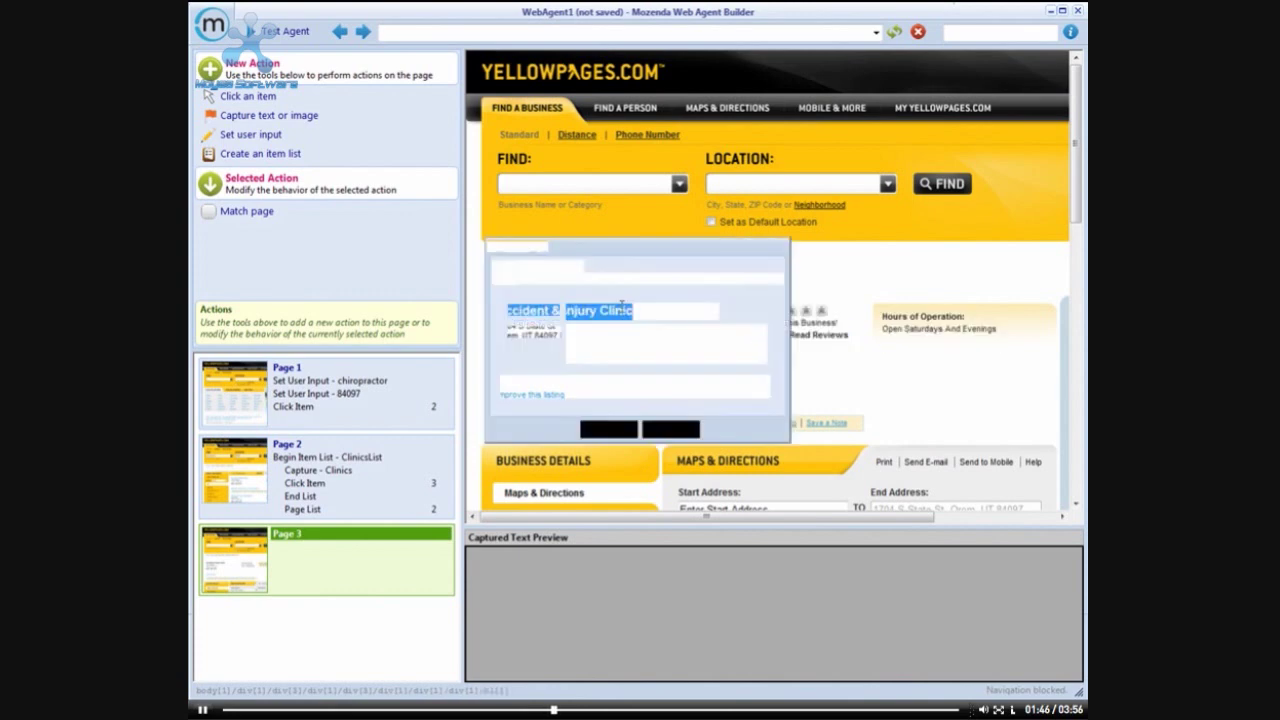
type("Clinic")
key("BackSpace")
key("BackSpace")
key("BackSpace")
key("BackSpace")
type("inicName")
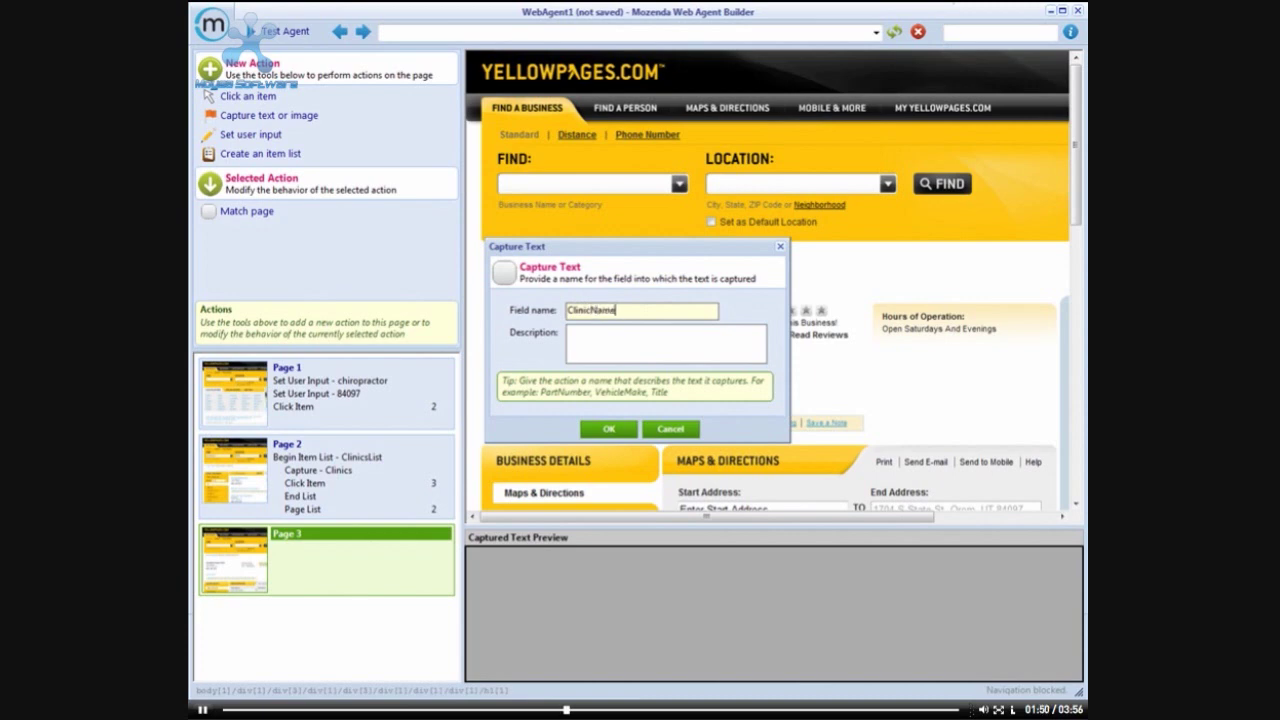
key("Return")
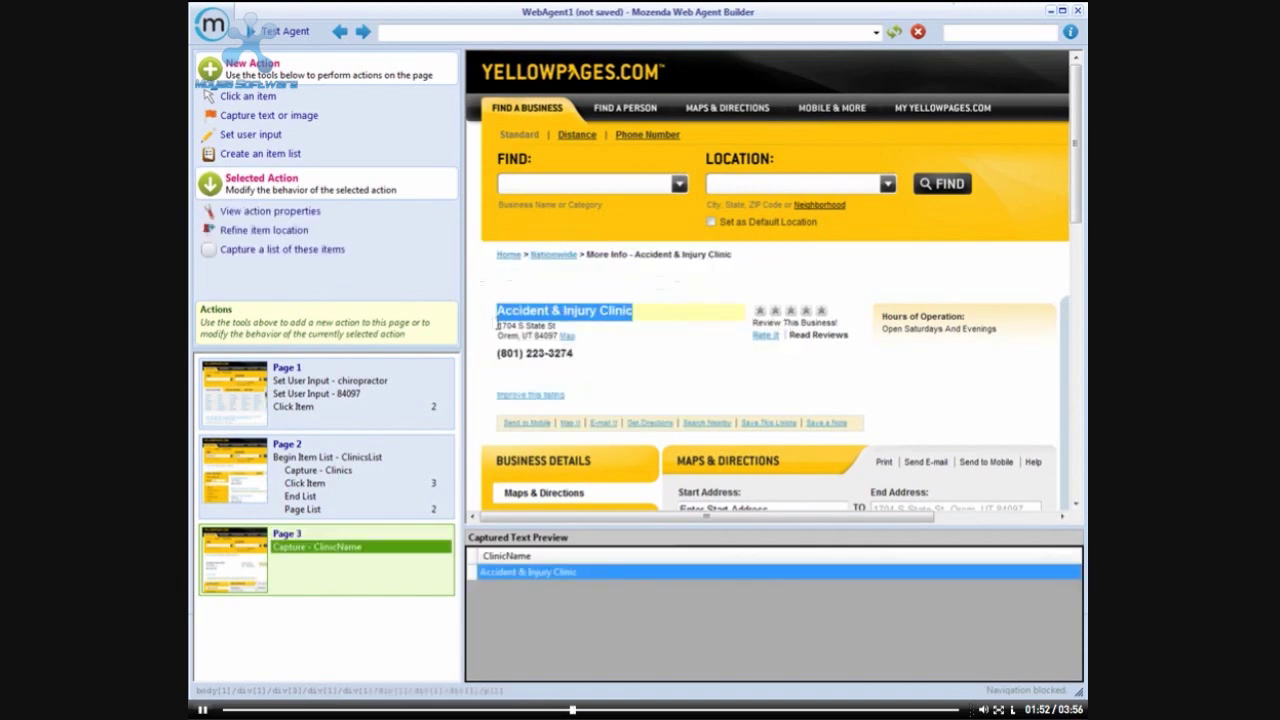
left_click_drag(500, 326, 562, 338)
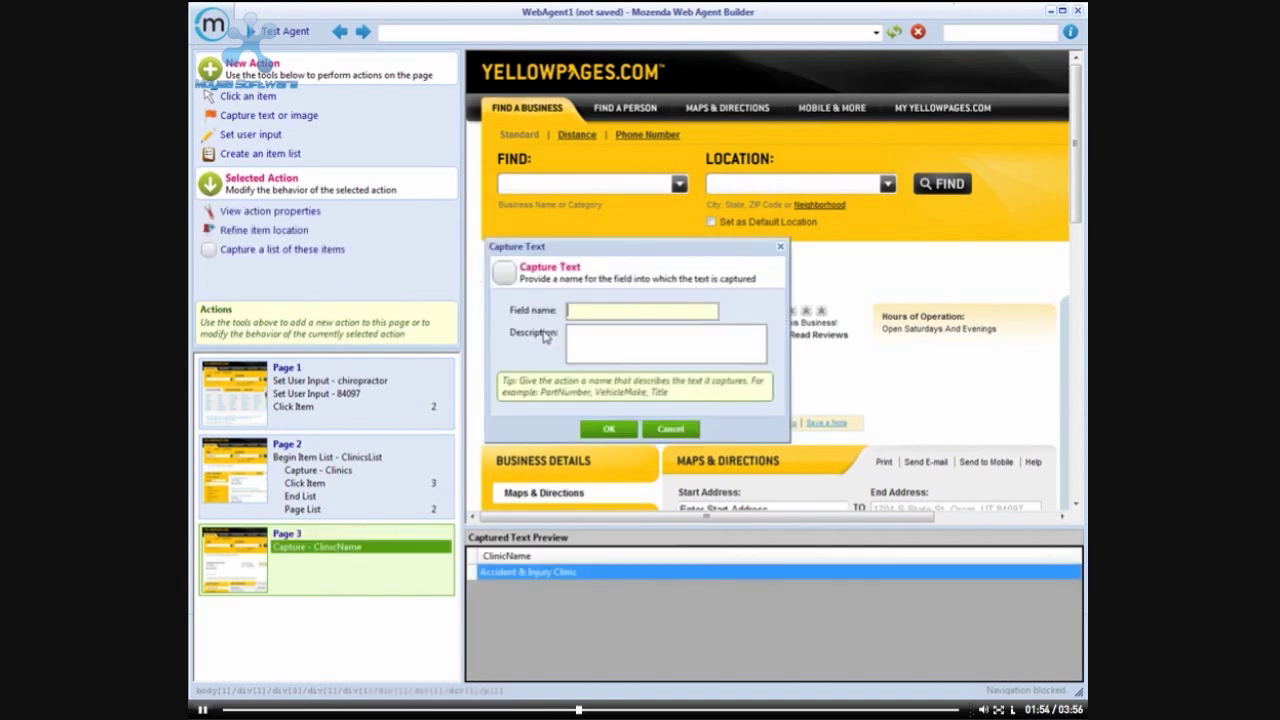
Name the address capture ClinicAddress and refine it to drop the trailing 'Map'
type("A")
type("linic")
type("Address")
key("Return")
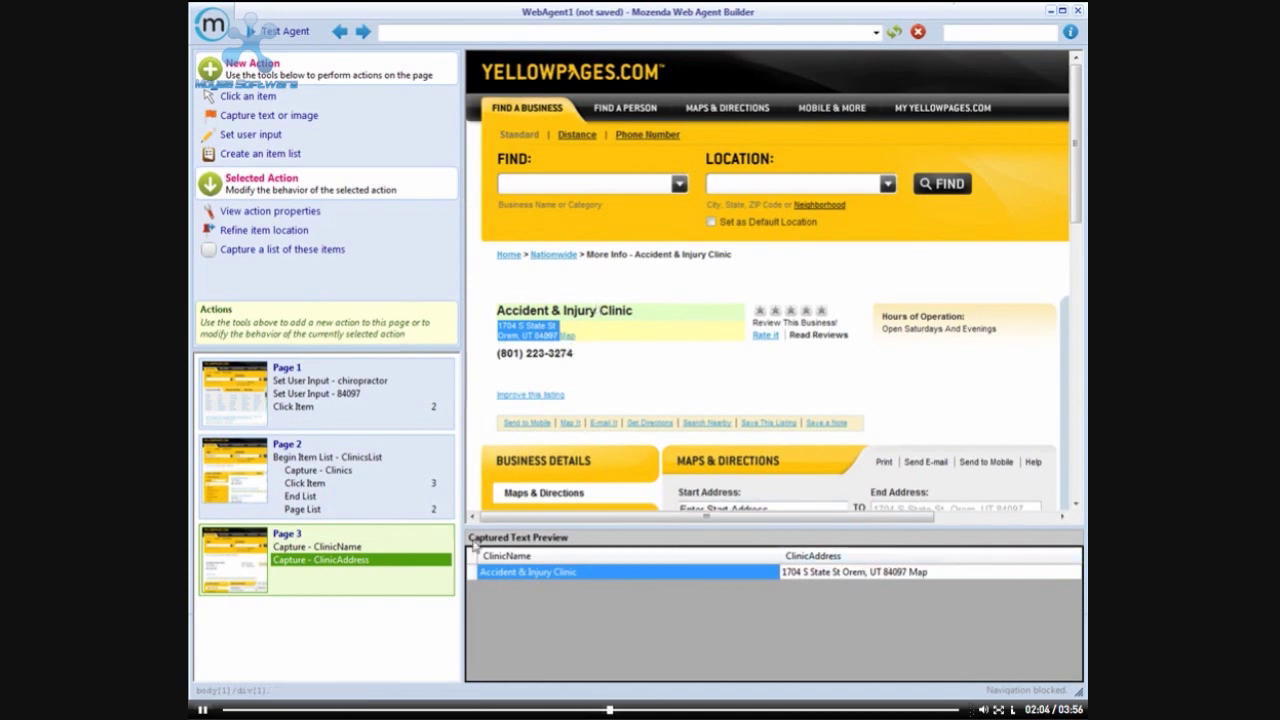
right_click(359, 567)
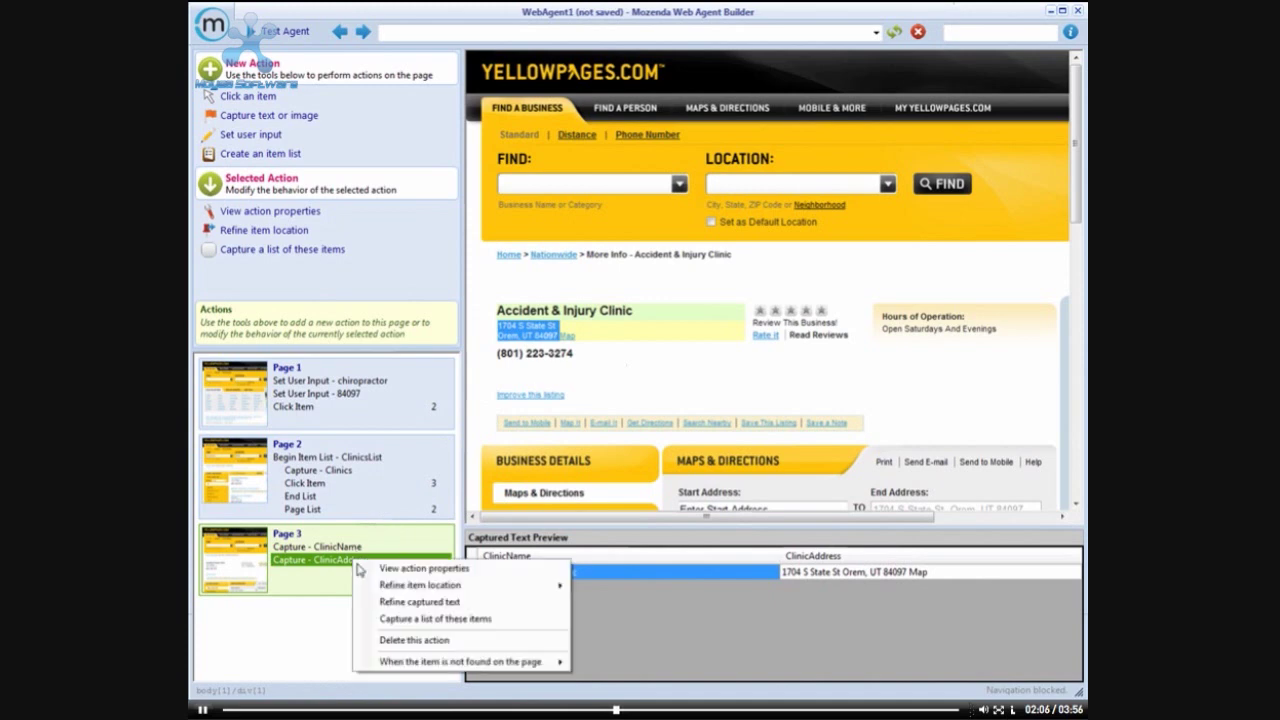
left_click(400, 603)
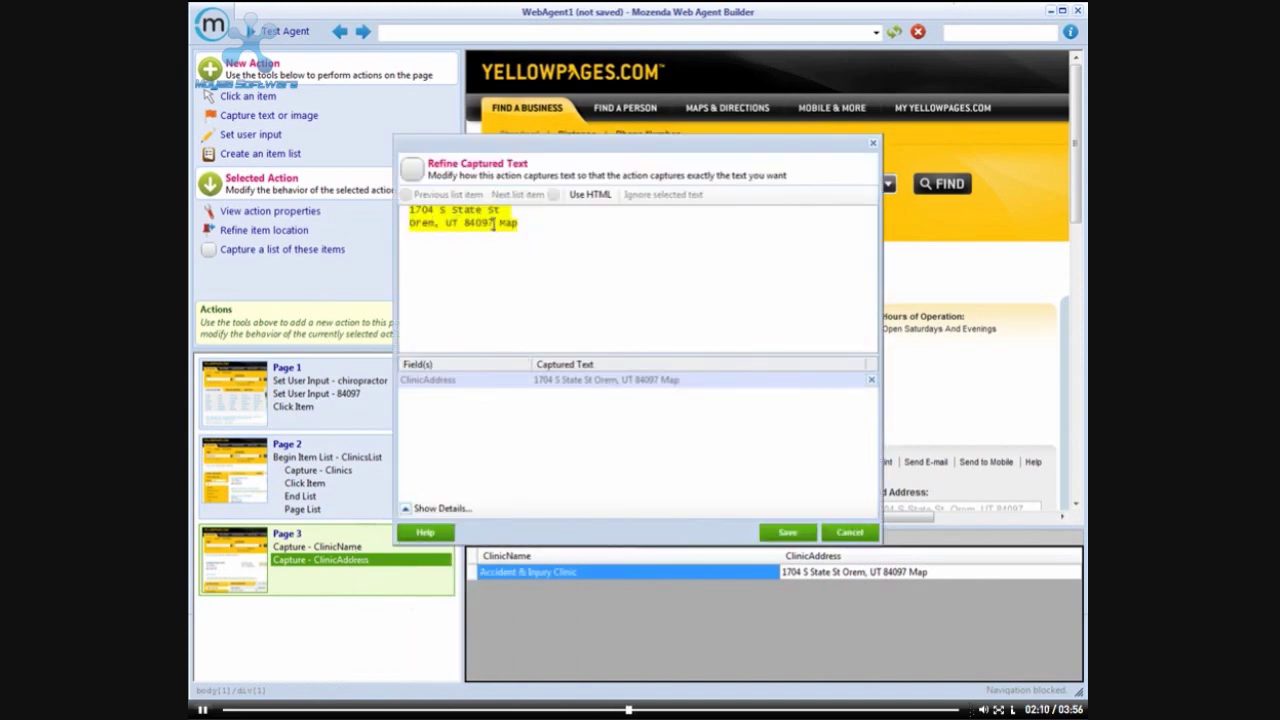
left_click_drag(493, 224, 409, 209)
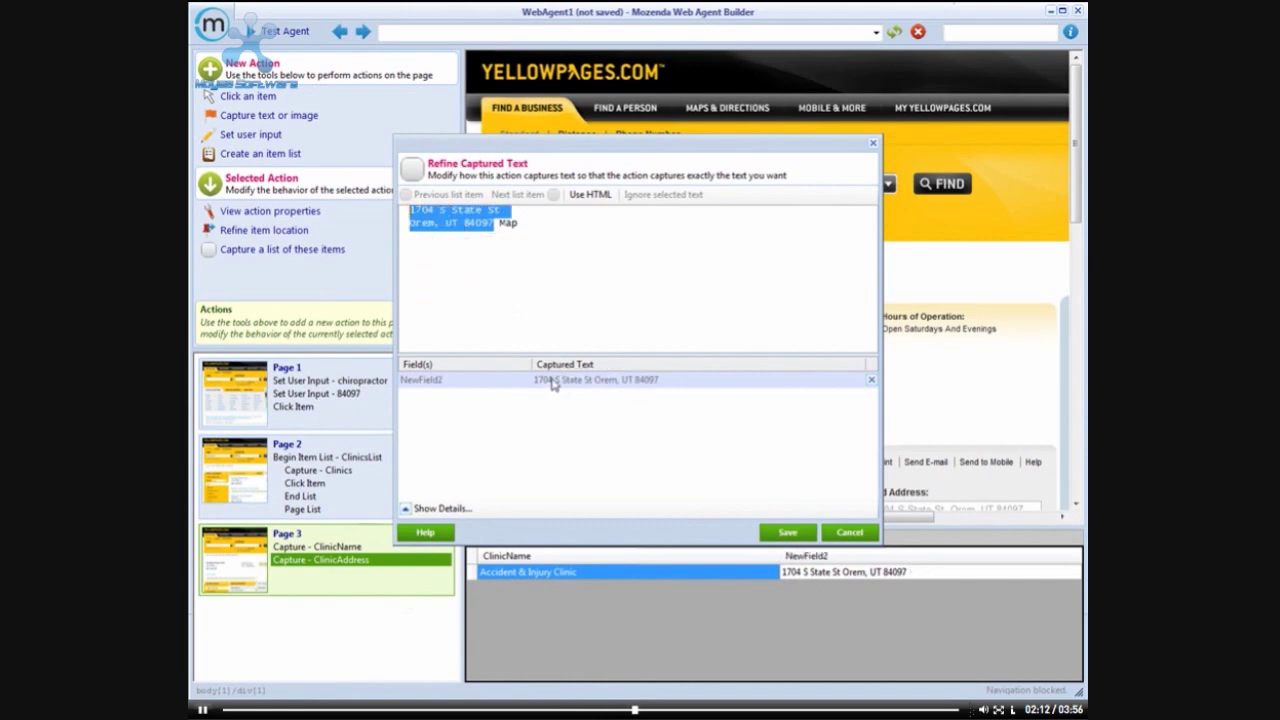
left_click(797, 534)
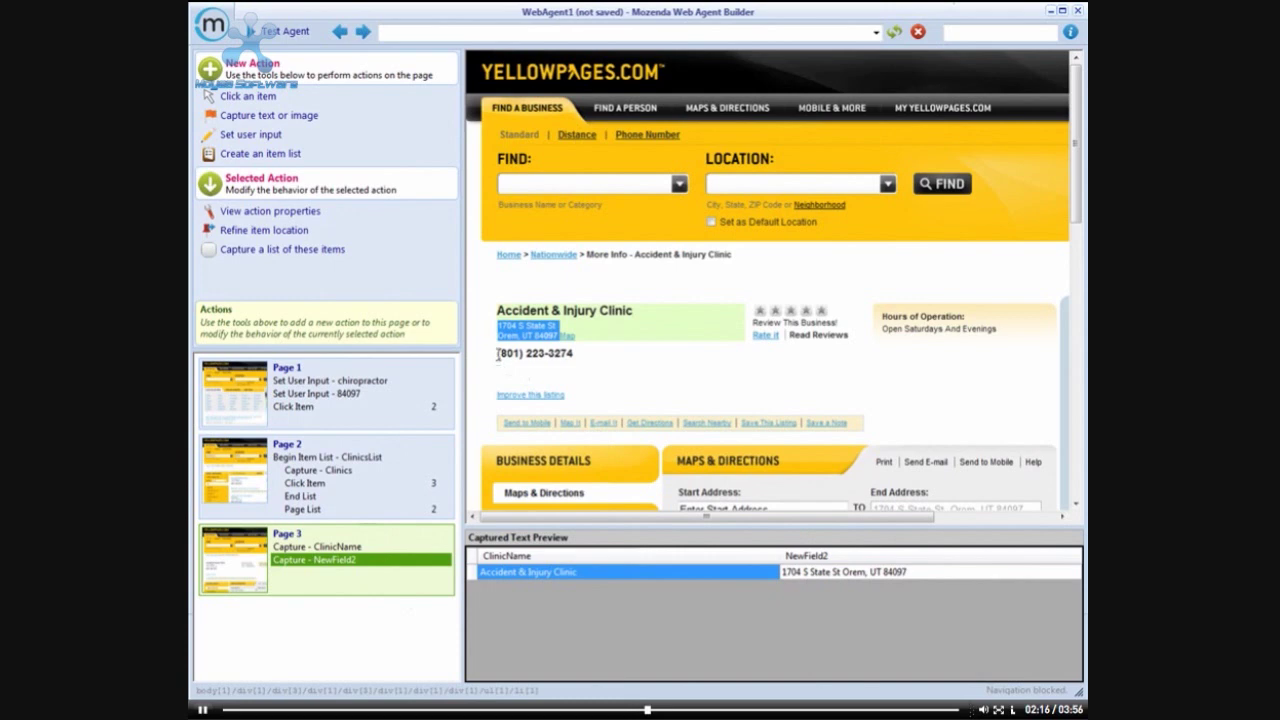
left_click_drag(497, 353, 575, 355)
type("Clini")
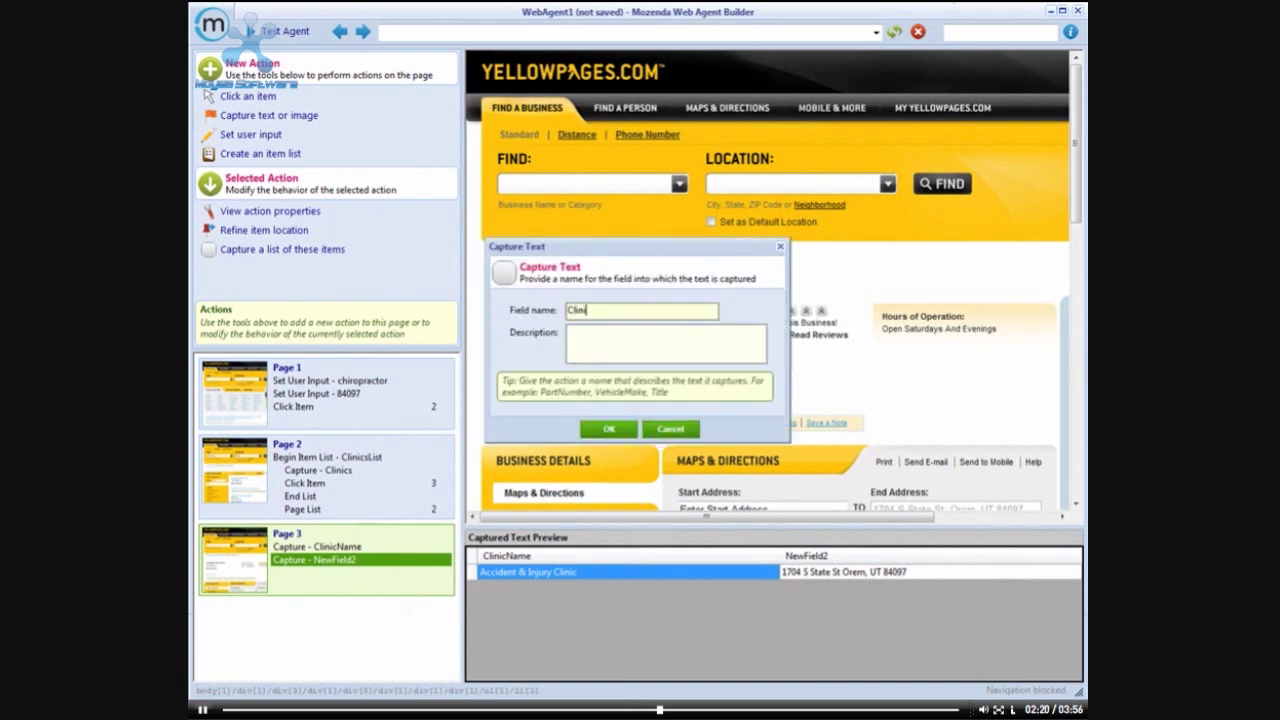
type("cPhoneNumber")
key("Return")
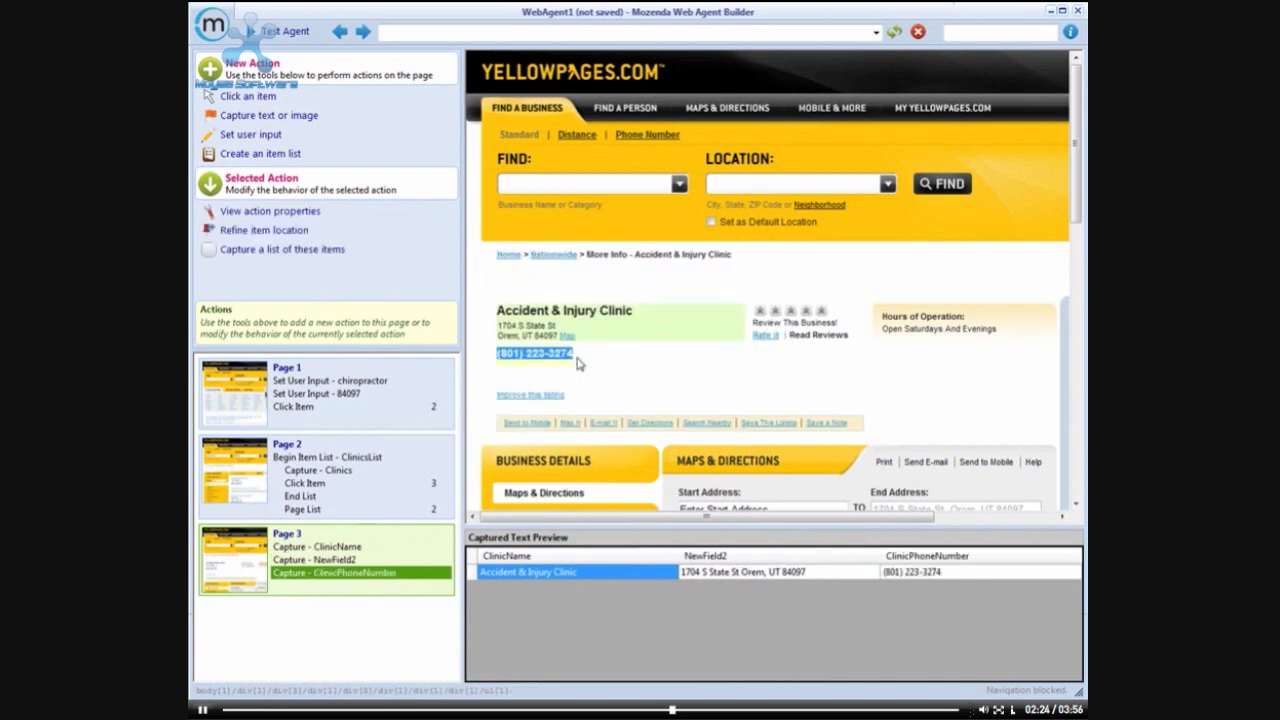
Save the agent as LocalChiropractors with a New Repository and confirm the data mapping
left_click(214, 26)
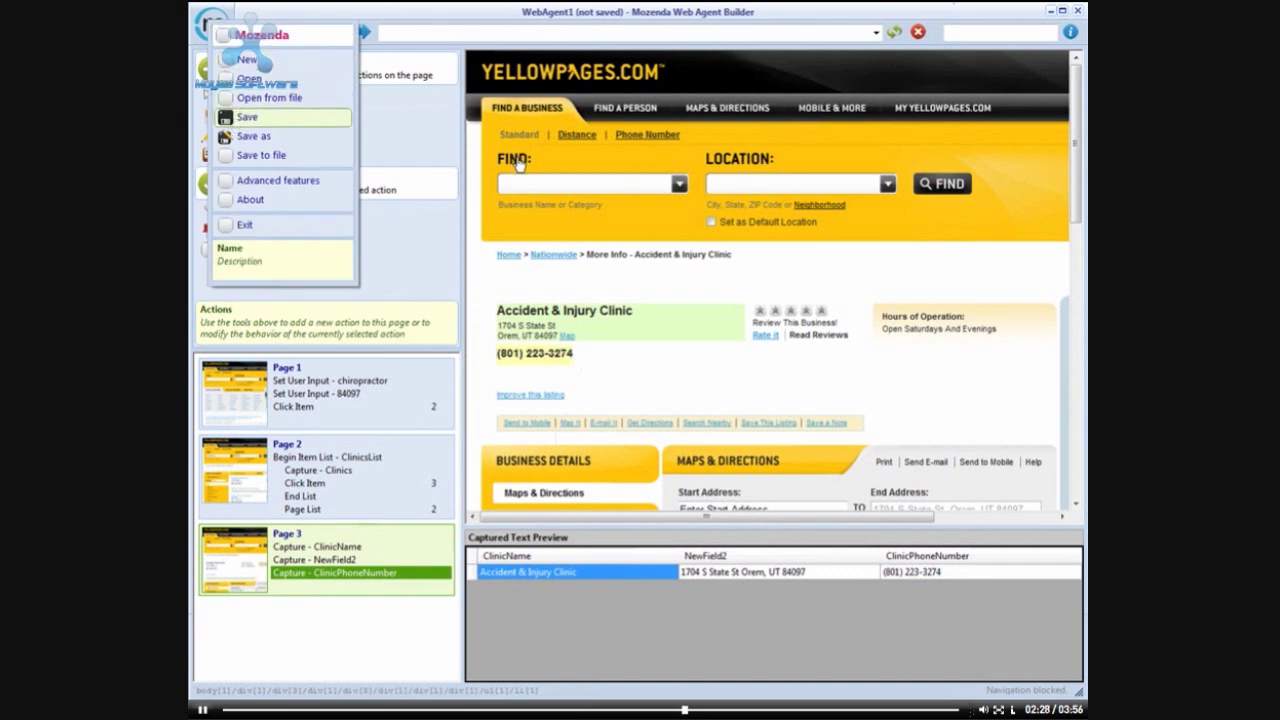
key("Return")
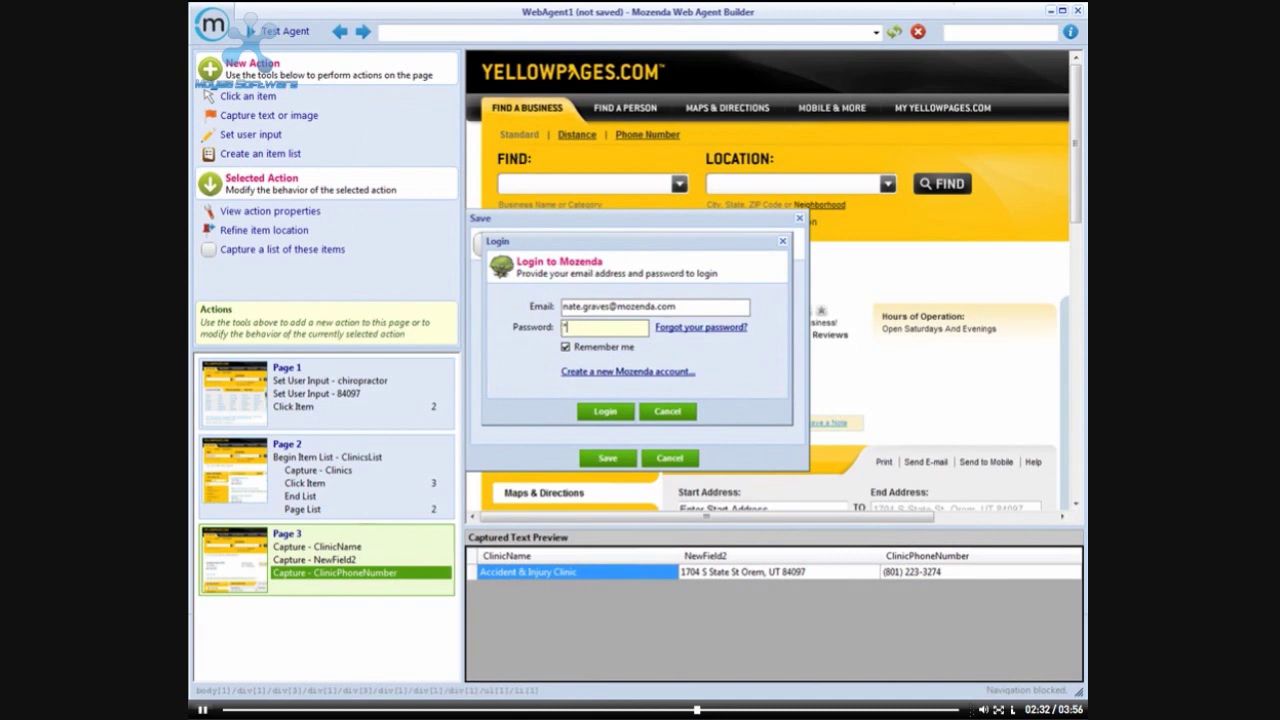
key("Return")
type("LocalChiropractors")
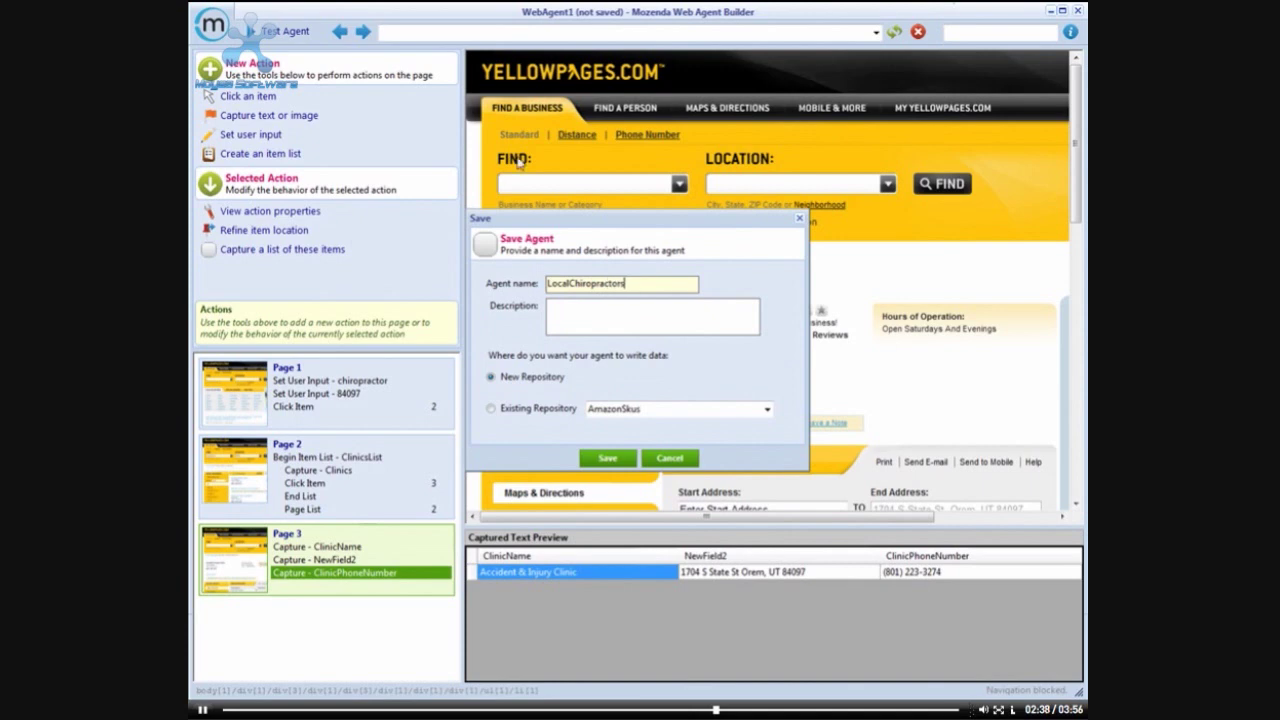
left_click(598, 456)
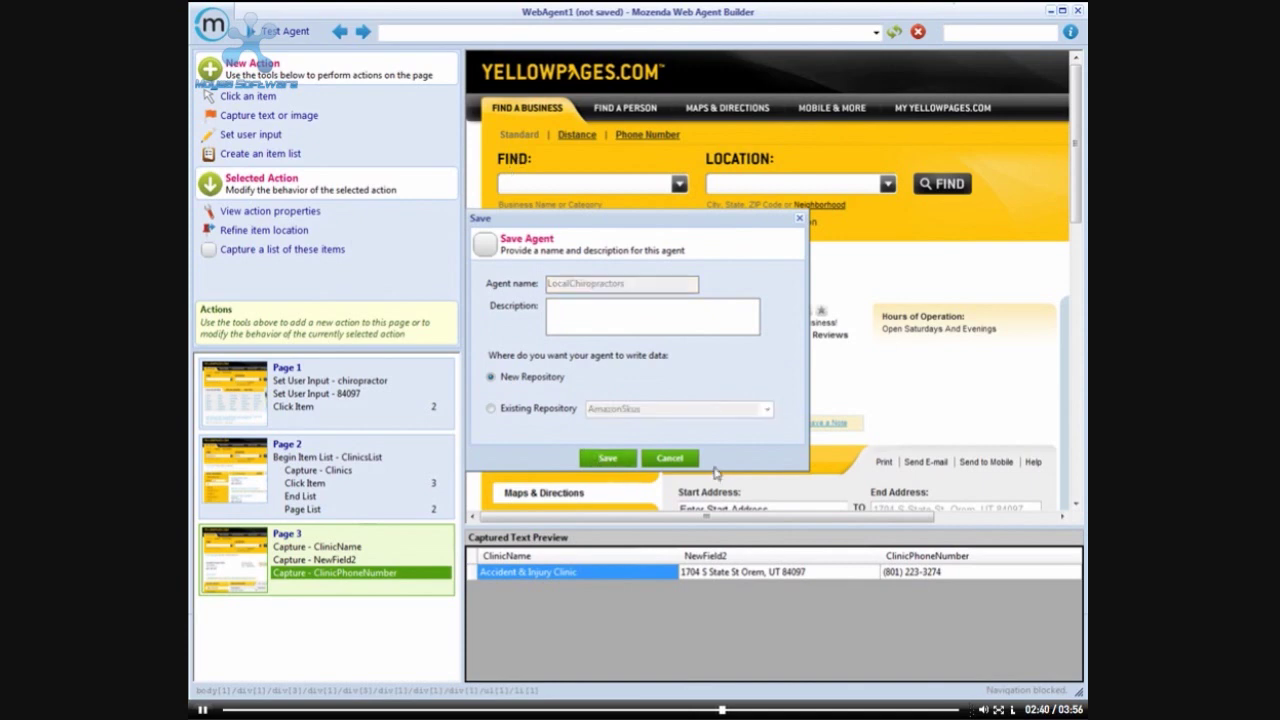
left_click(612, 508)
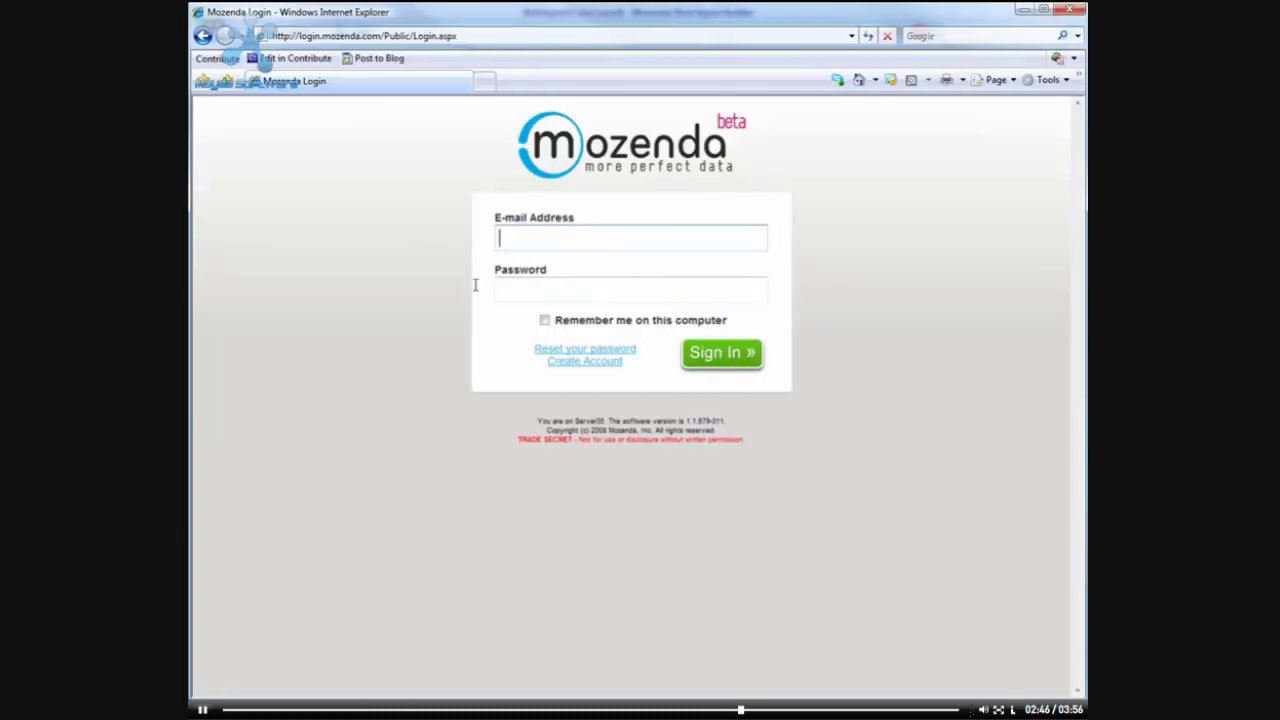
Sign in to the Mozenda Web Console with the account e-mail and password
type("n")
key("Down")
key("Tab")
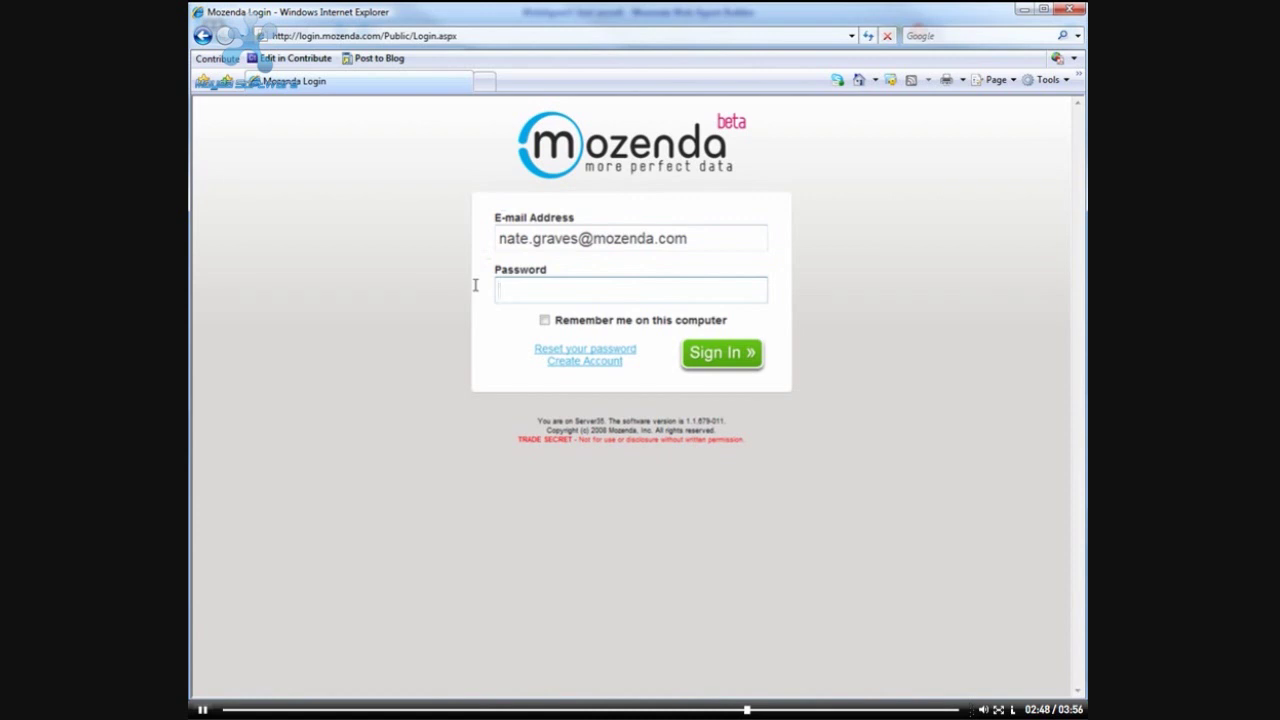
type("********")
key("Return")
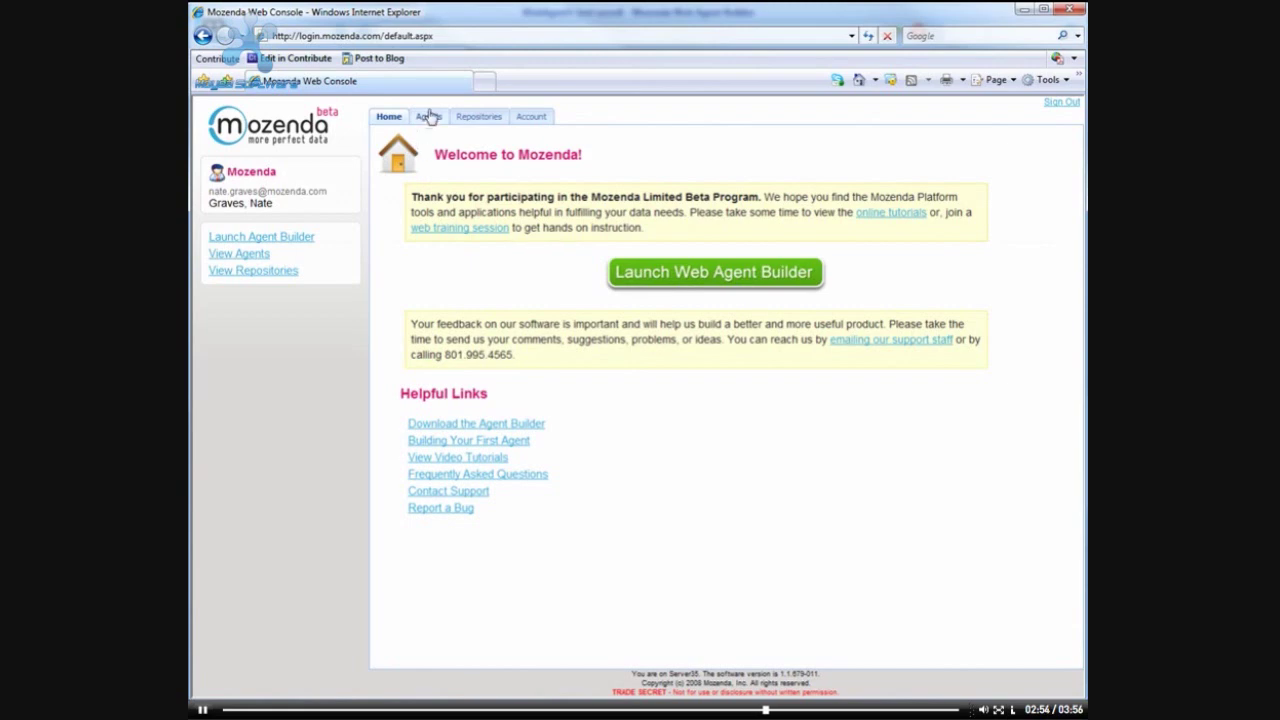
Run the LocalChiropractors agent now, then show the Repositories list
left_click(428, 116)
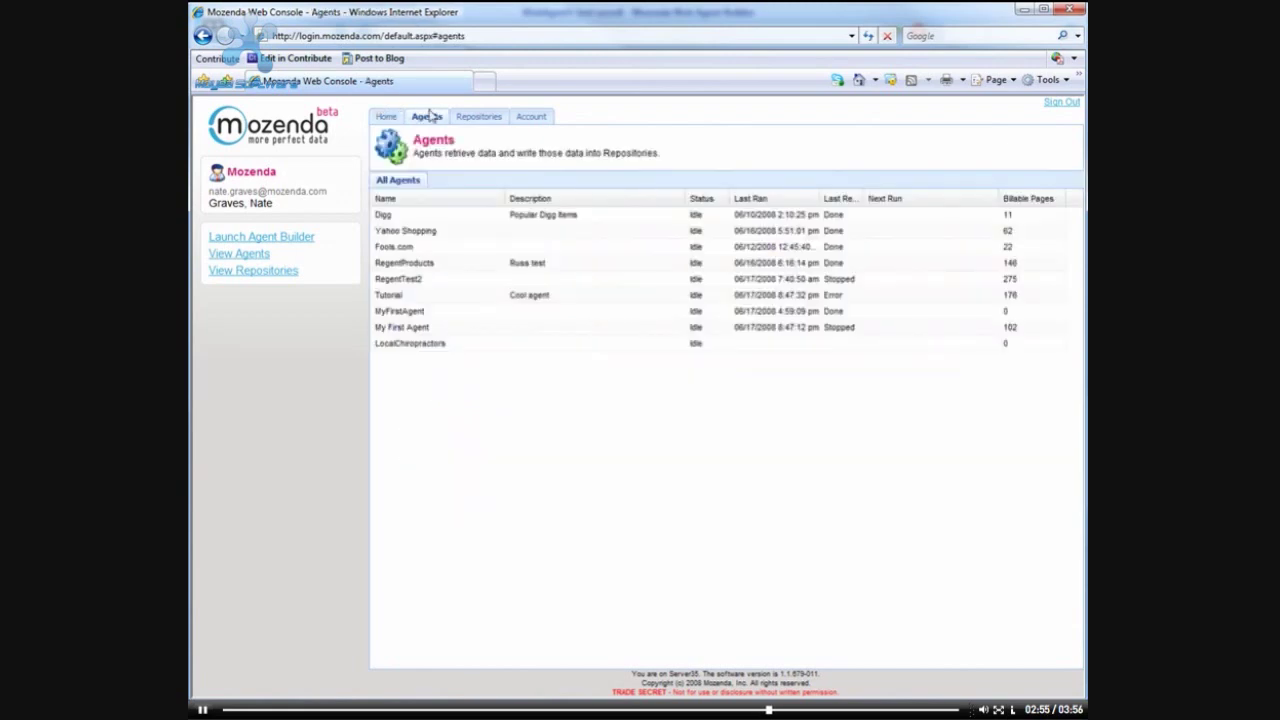
left_click(405, 345)
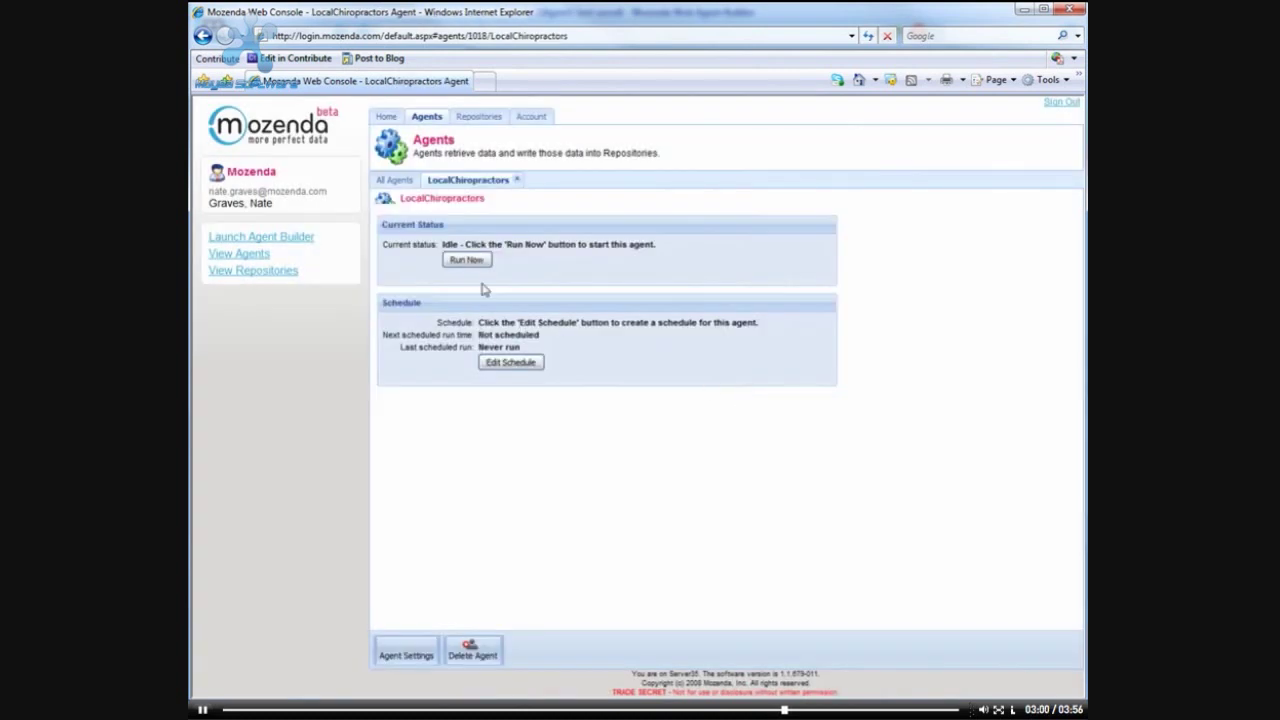
left_click(467, 261)
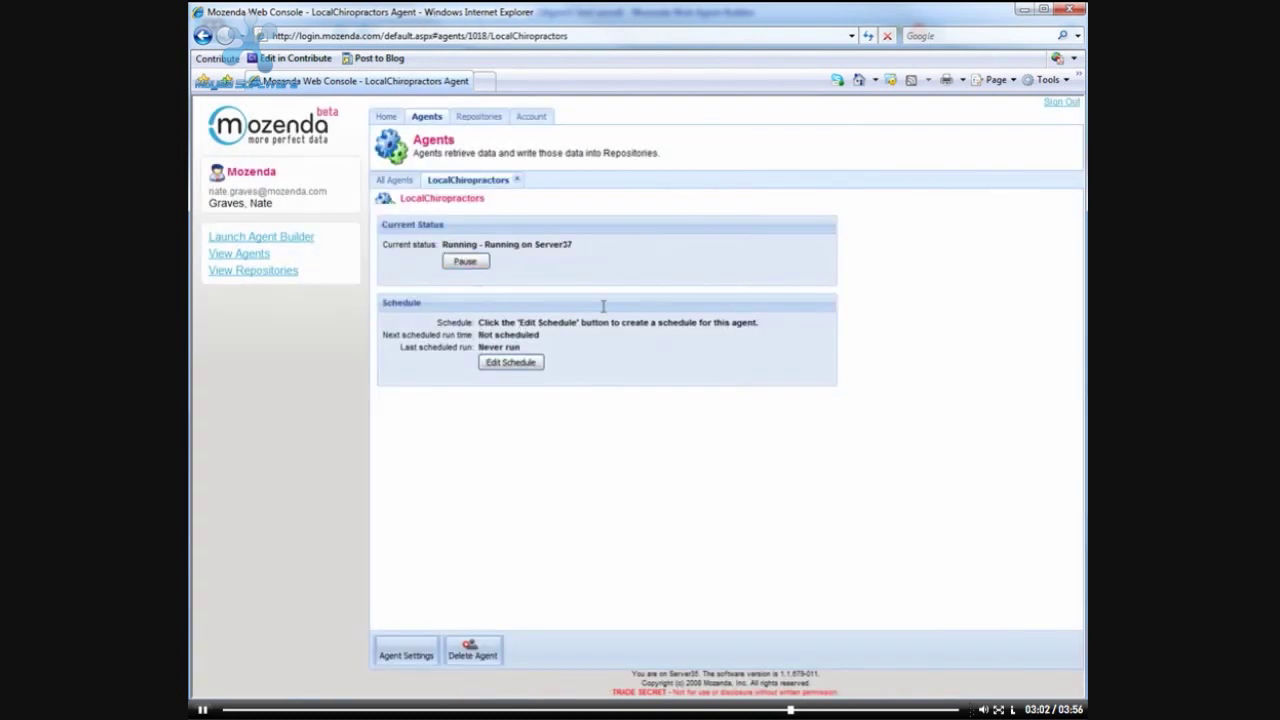
left_click(479, 117)
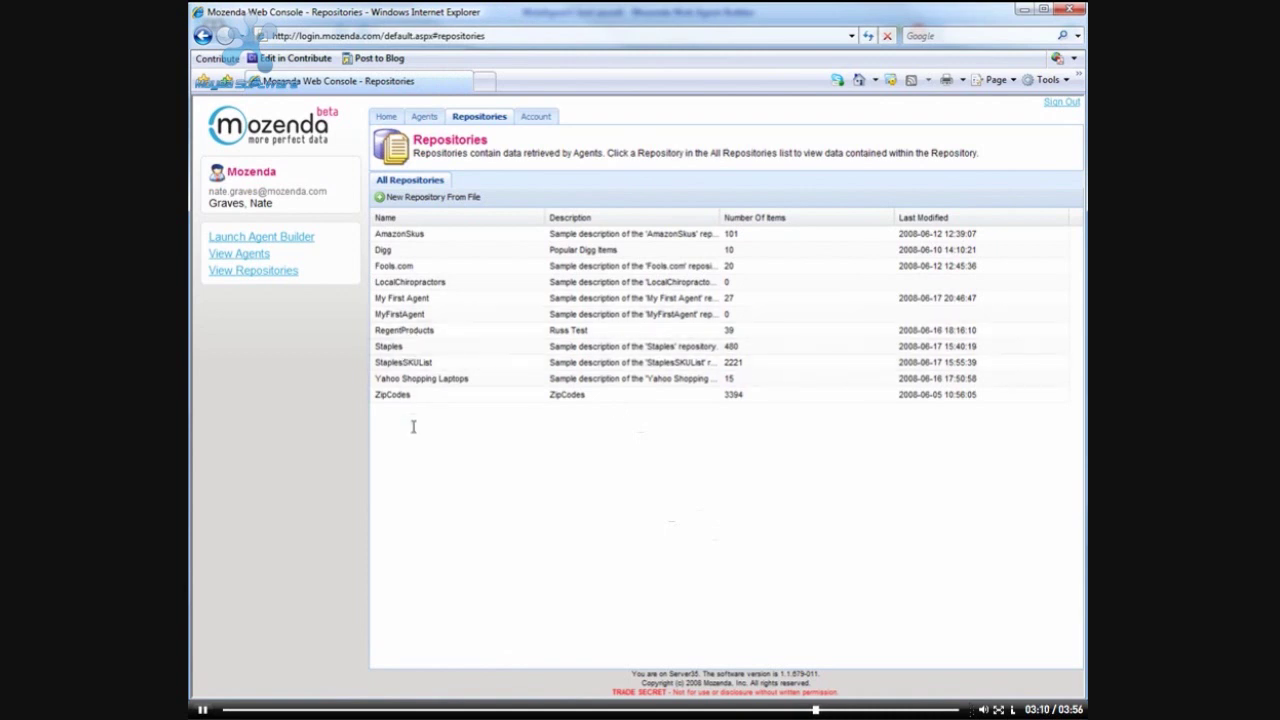
Open the LocalChiropractors repository and refresh it to show 34 clinic records
left_click(417, 287)
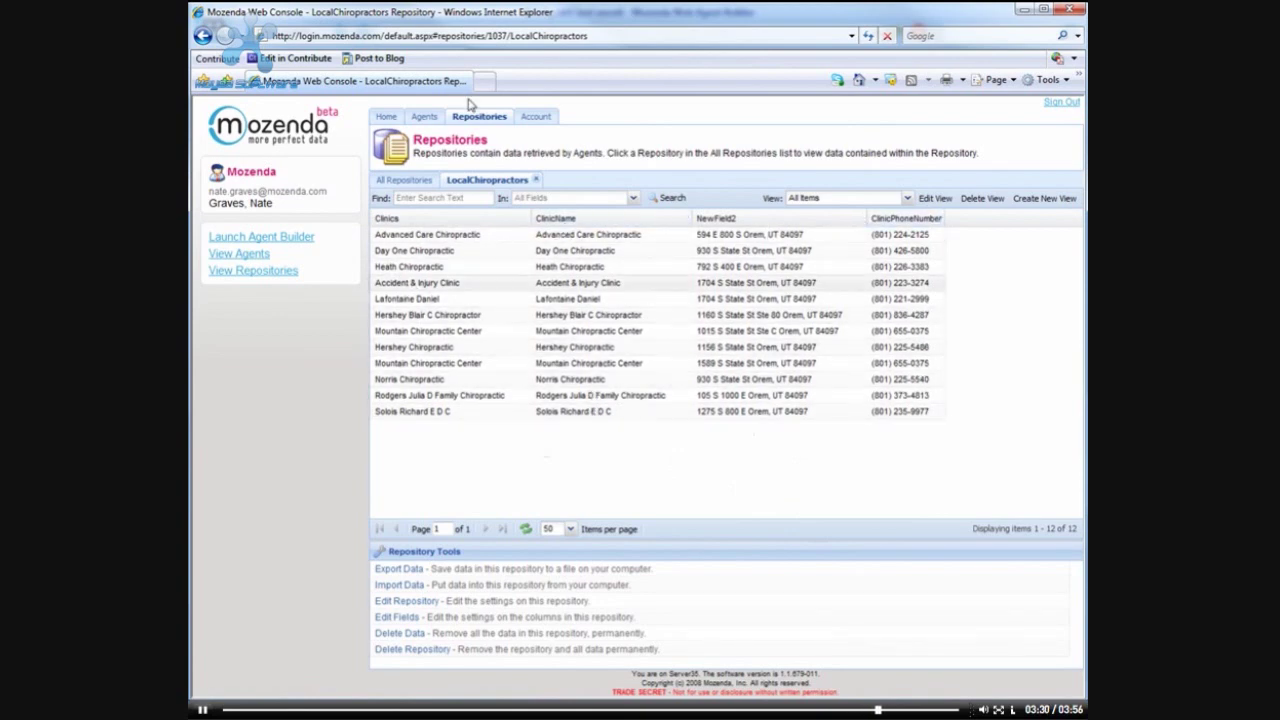
left_click(868, 35)
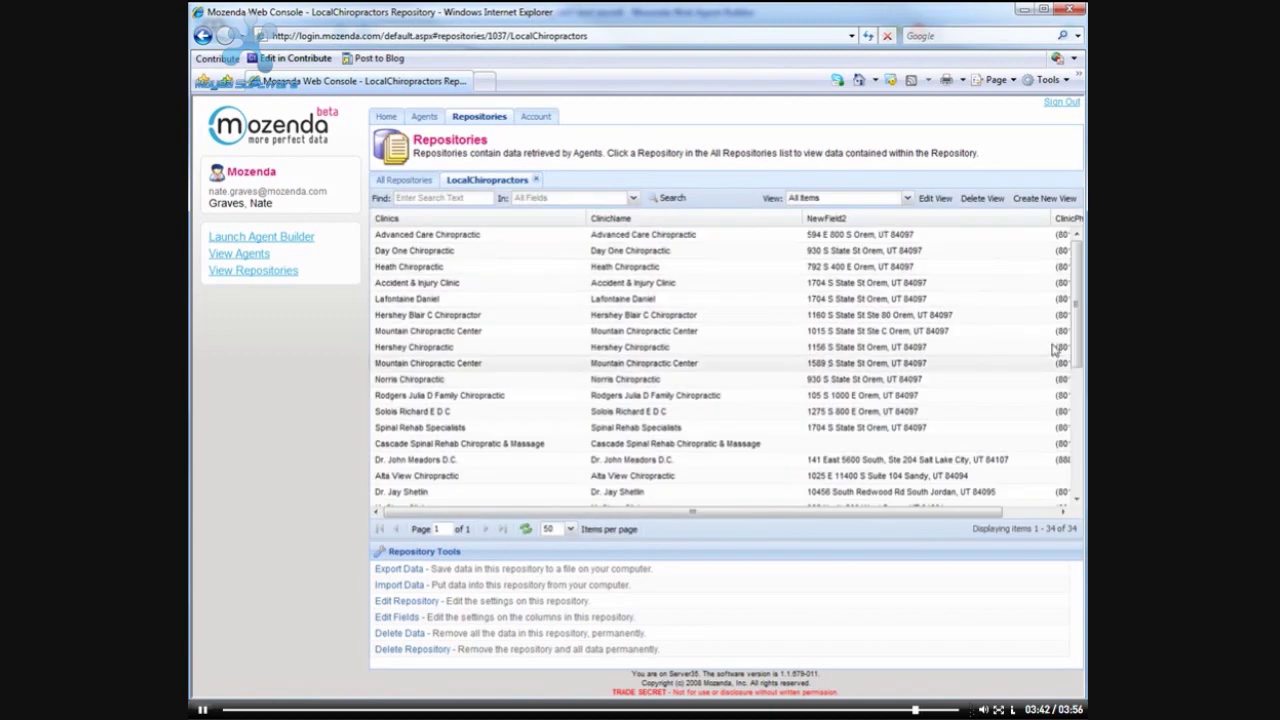
mouse_move(1080, 295)
left_mouse_down()
mouse_move(1076, 433)
mouse_move(1078, 305)
left_mouse_up()
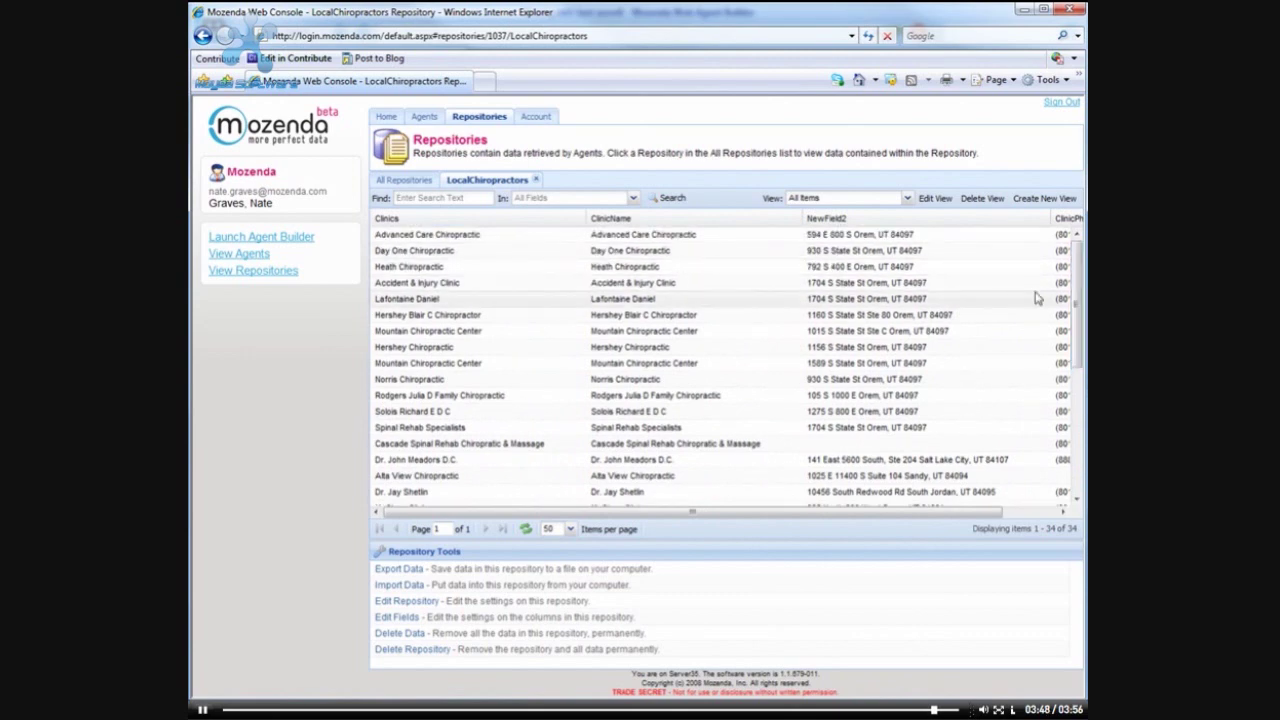